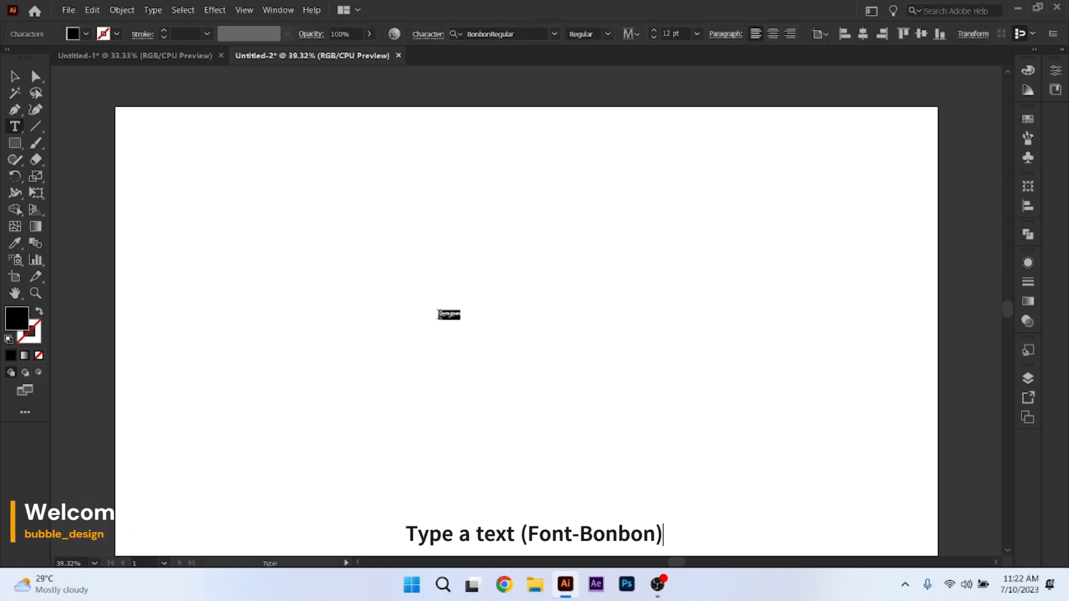
Replace the placeholder text with "Hustlar" in Bonbon Regular and enlarge it to about 454 pt.
{"action": "key", "text": "BackSpace"}
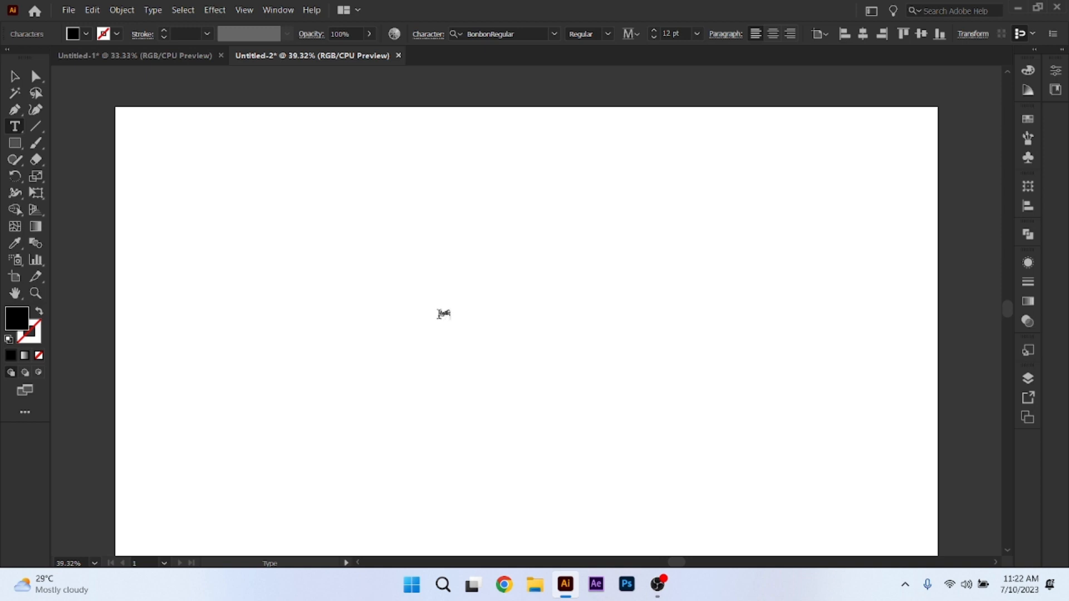
{"action": "left_click", "coordinate": [14, 76]}
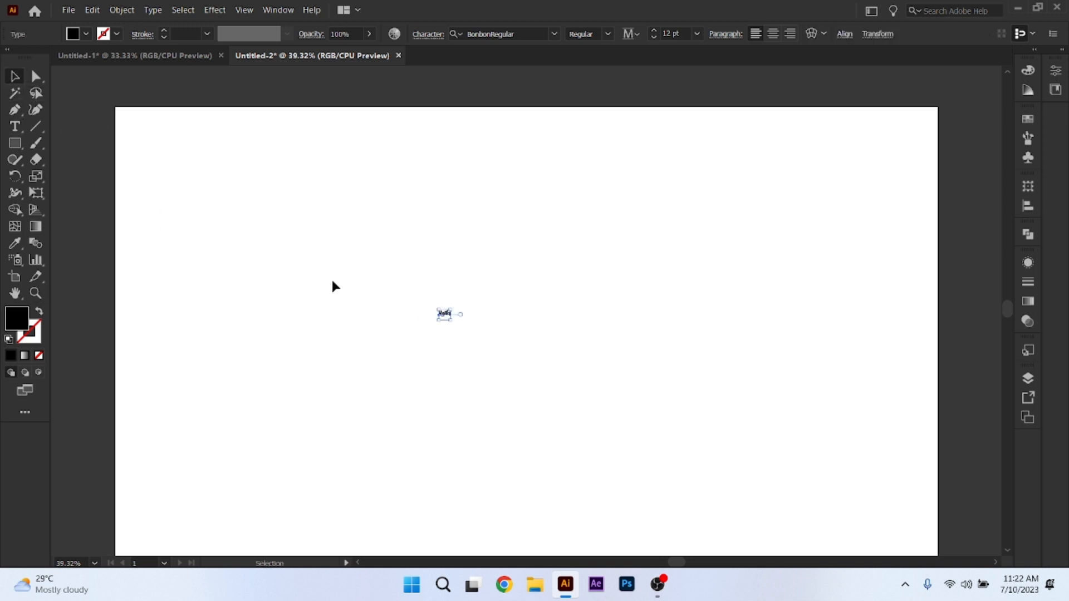
{"action": "left_click_drag", "start_coordinate": [452, 323], "coordinate": [801, 507]}
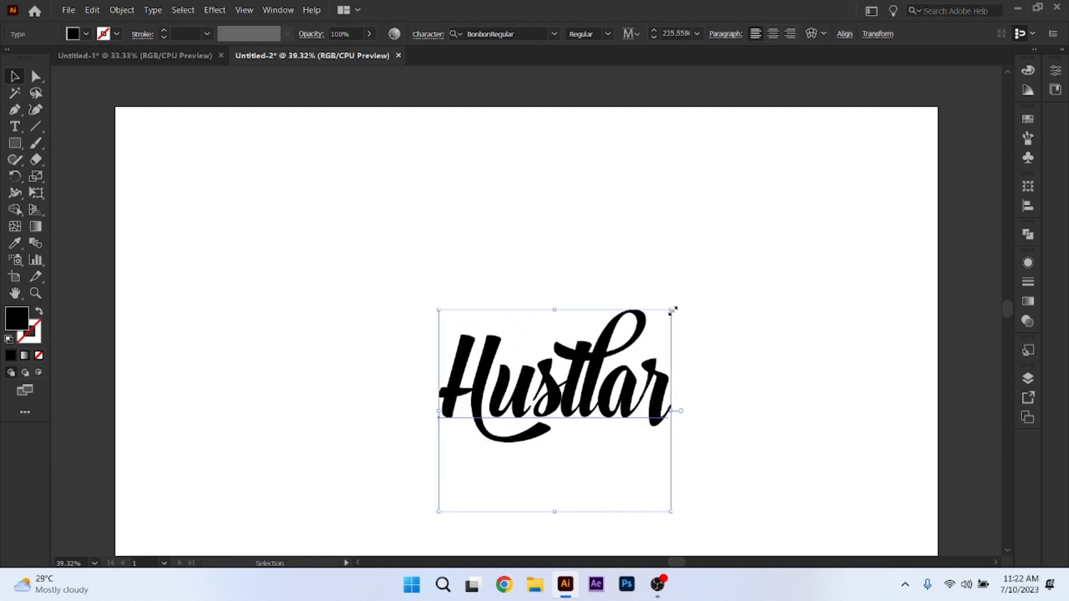
{"action": "left_click_drag", "start_coordinate": [672, 310], "coordinate": [924, 187]}
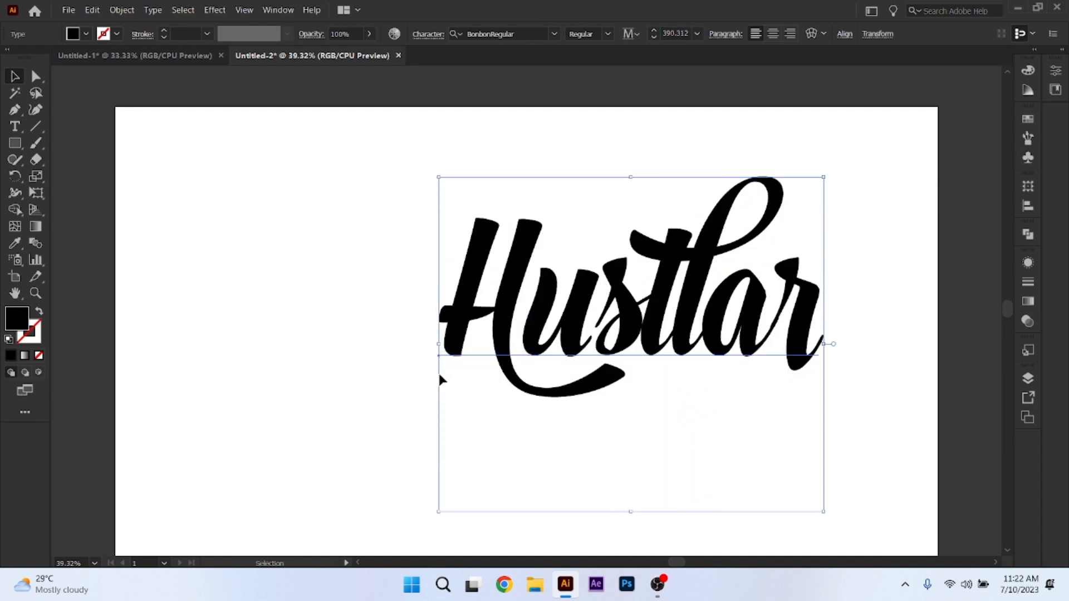
{"action": "left_click_drag", "start_coordinate": [437, 513], "coordinate": [376, 548]}
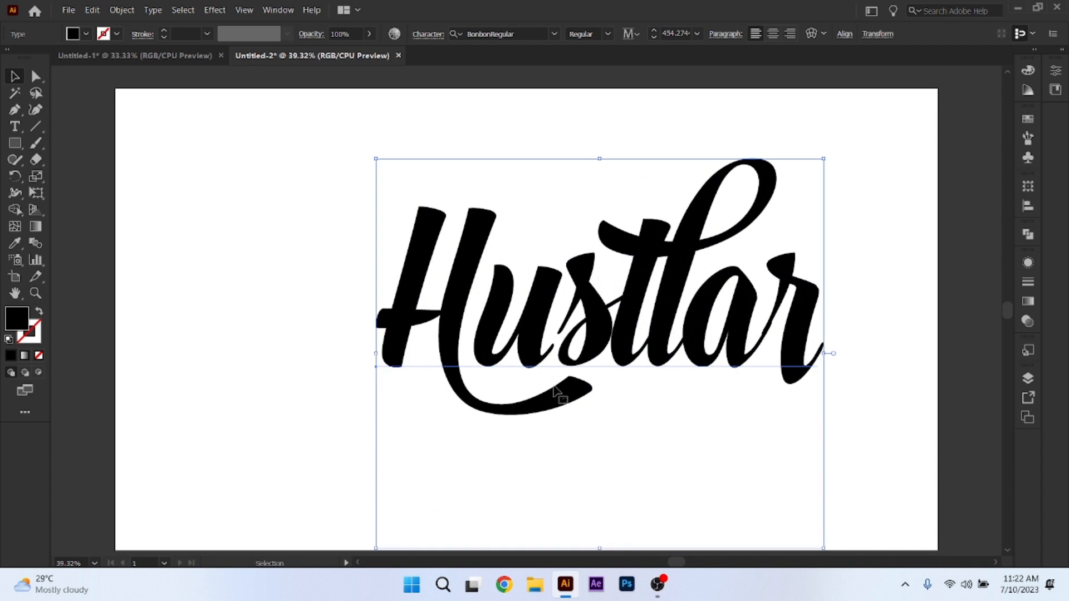
Center the Hustlar text horizontally and vertically on the artboard.
{"action": "left_click", "coordinate": [849, 34]}
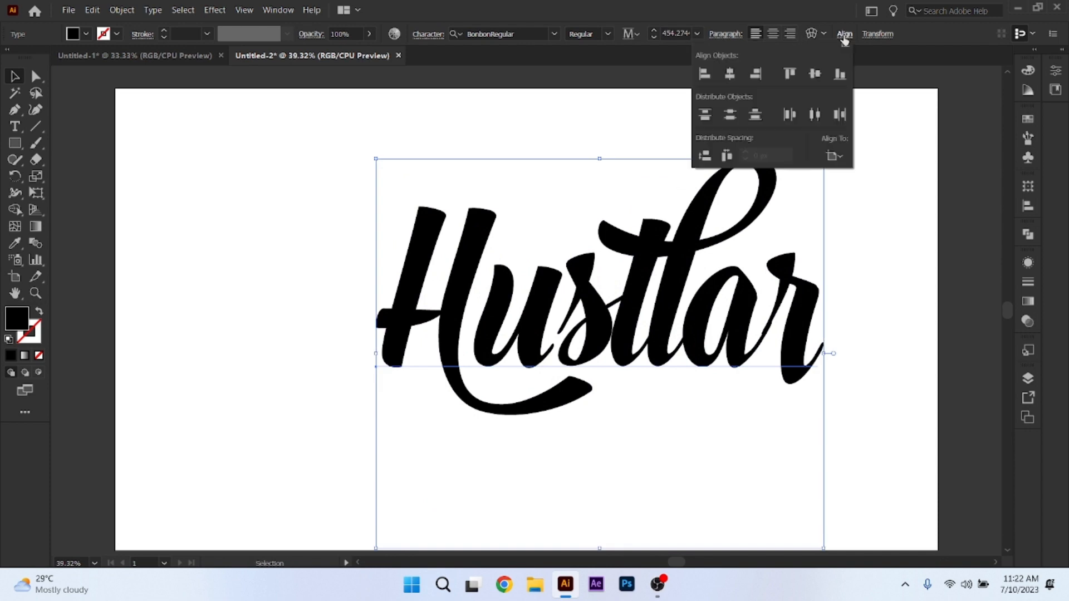
{"action": "left_click", "coordinate": [731, 74]}
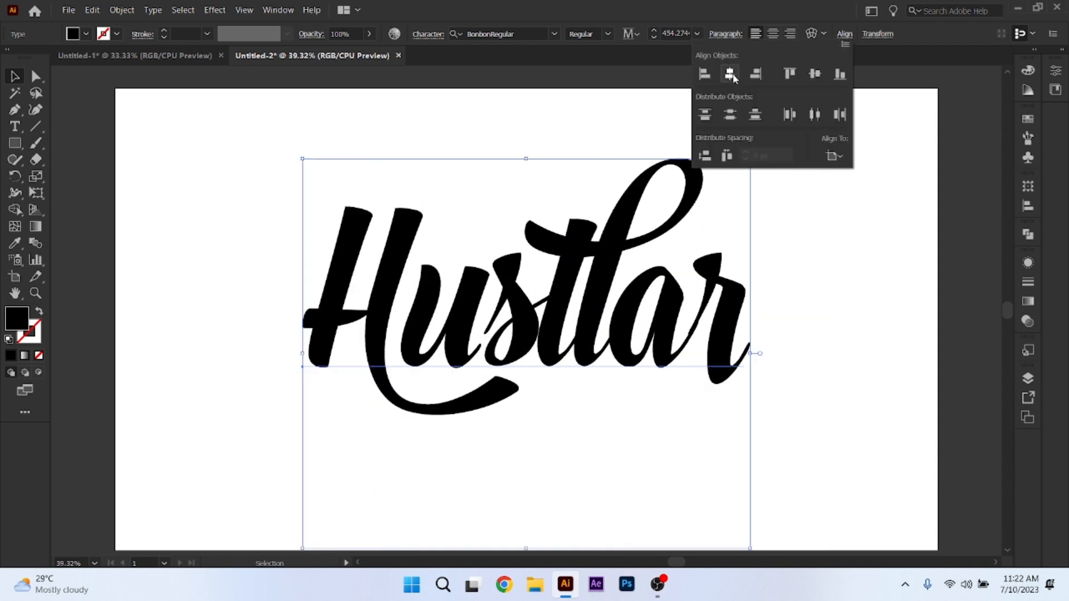
{"action": "left_click", "coordinate": [815, 75]}
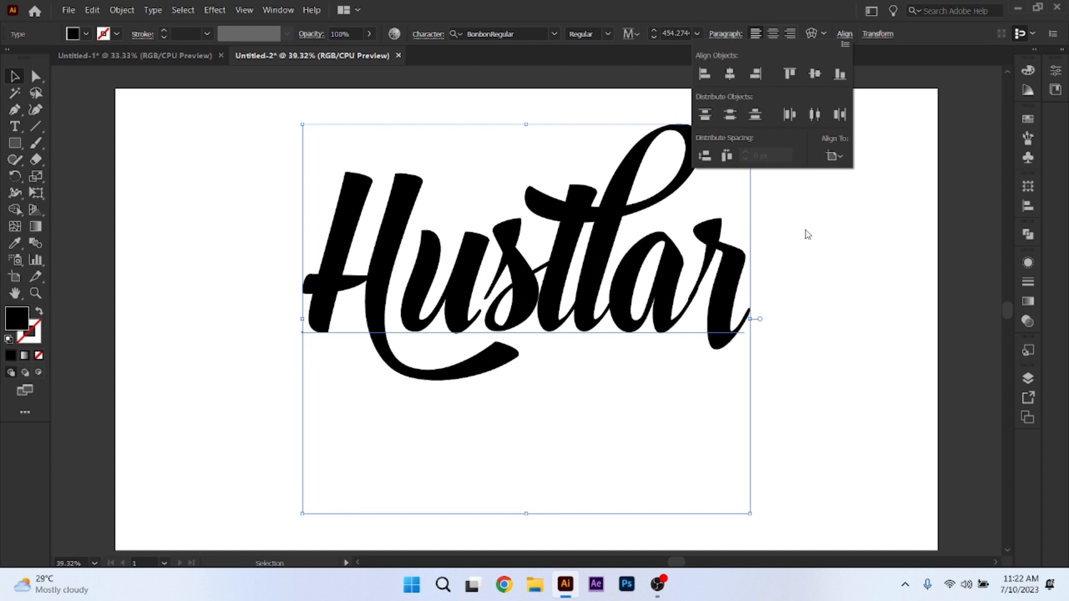
{"action": "left_click", "coordinate": [826, 314]}
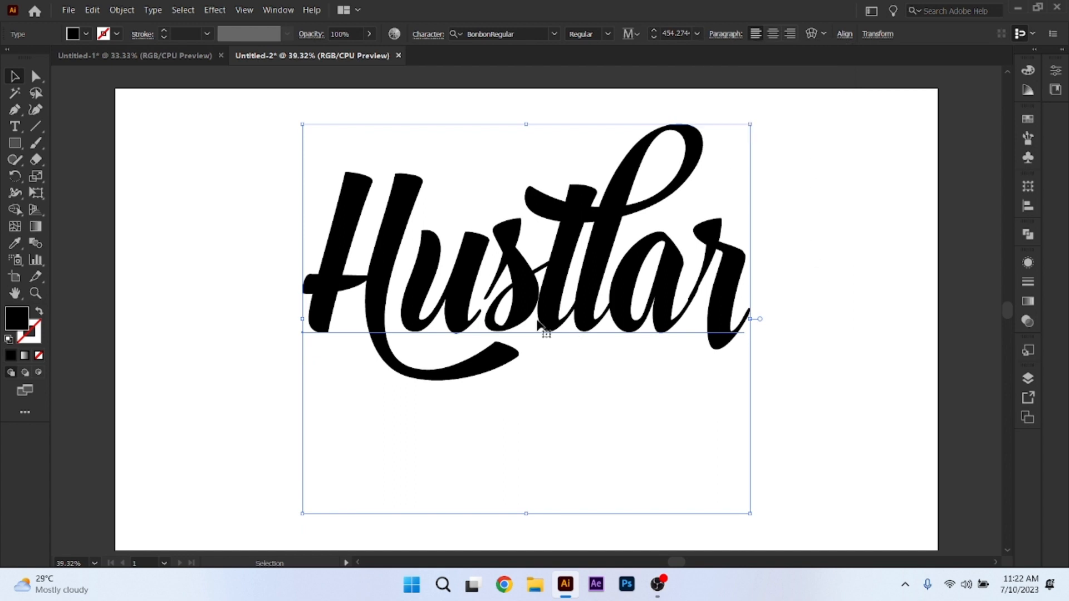
Try the alternate glyphs for the letter H and settle on the variant with the short curved underline swash.
{"action": "left_click", "coordinate": [22, 130]}
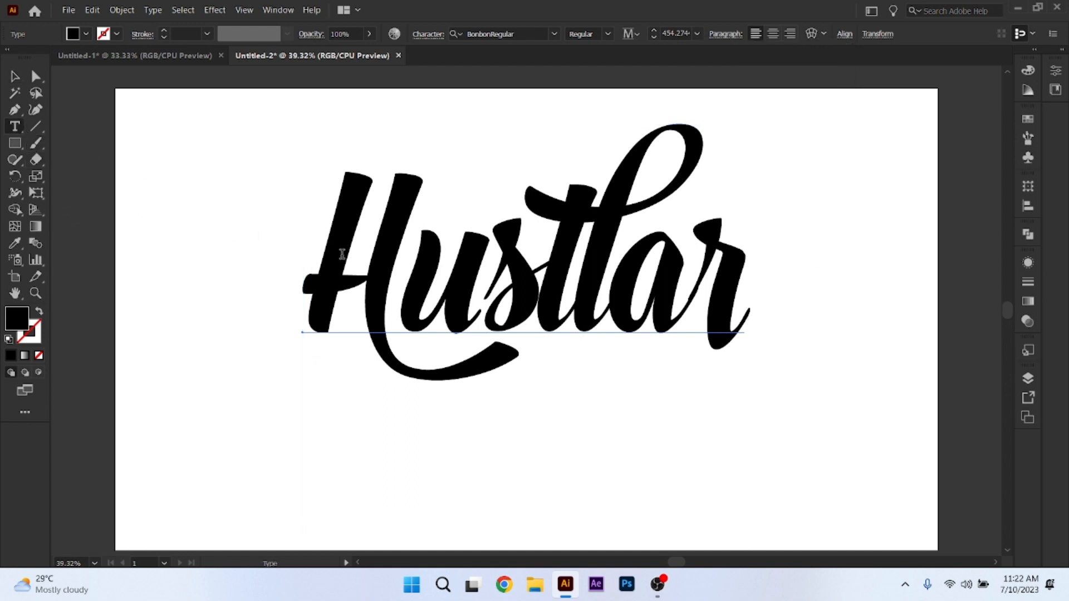
{"action": "left_click_drag", "start_coordinate": [400, 264], "coordinate": [339, 267]}
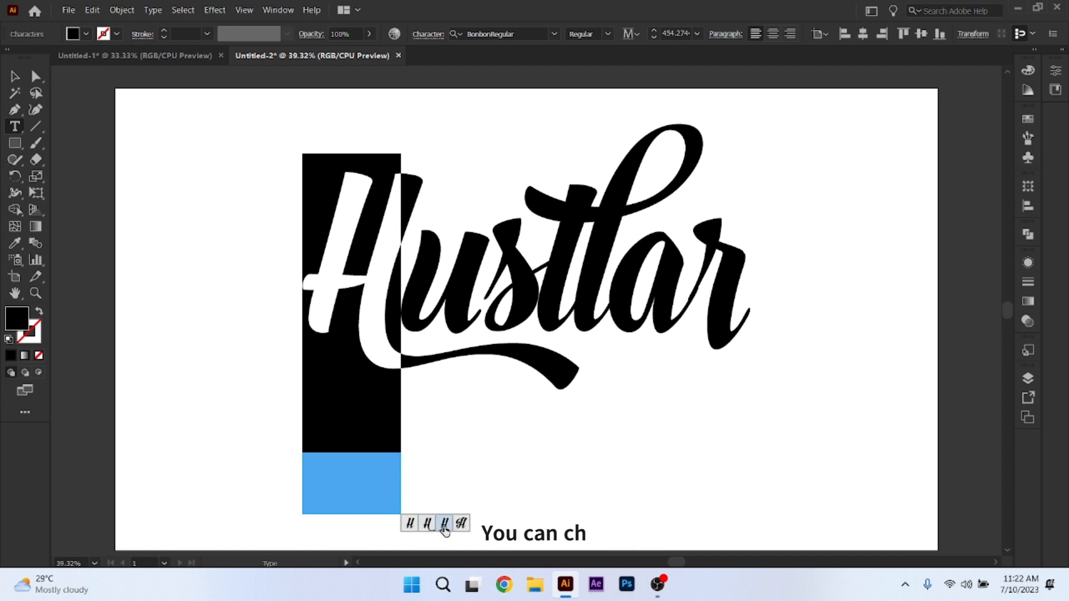
{"action": "left_click", "coordinate": [445, 523]}
{"action": "left_click", "coordinate": [461, 523]}
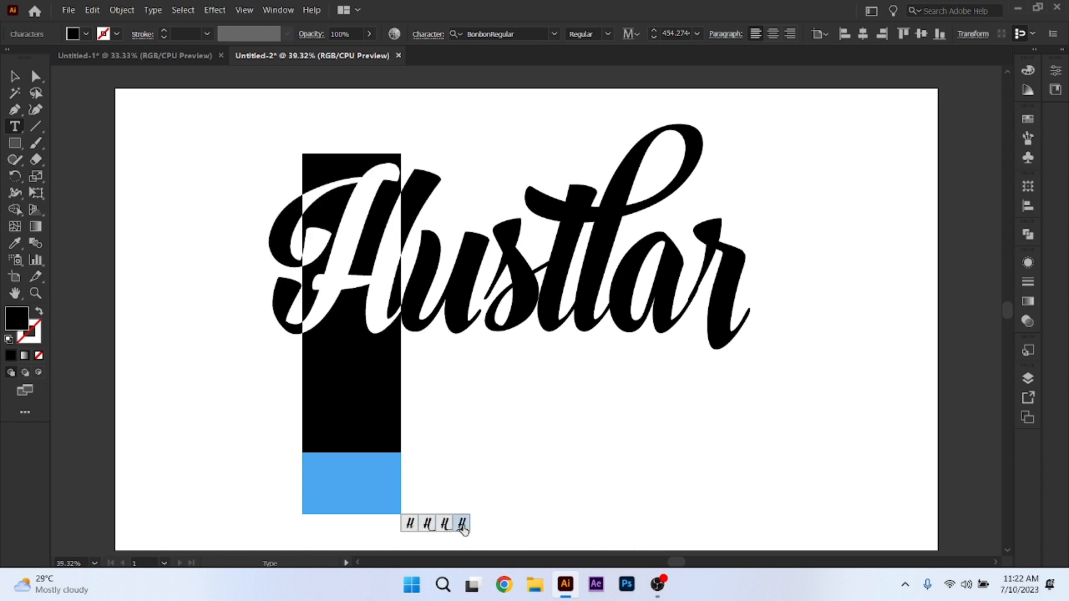
{"action": "left_click", "coordinate": [427, 525]}
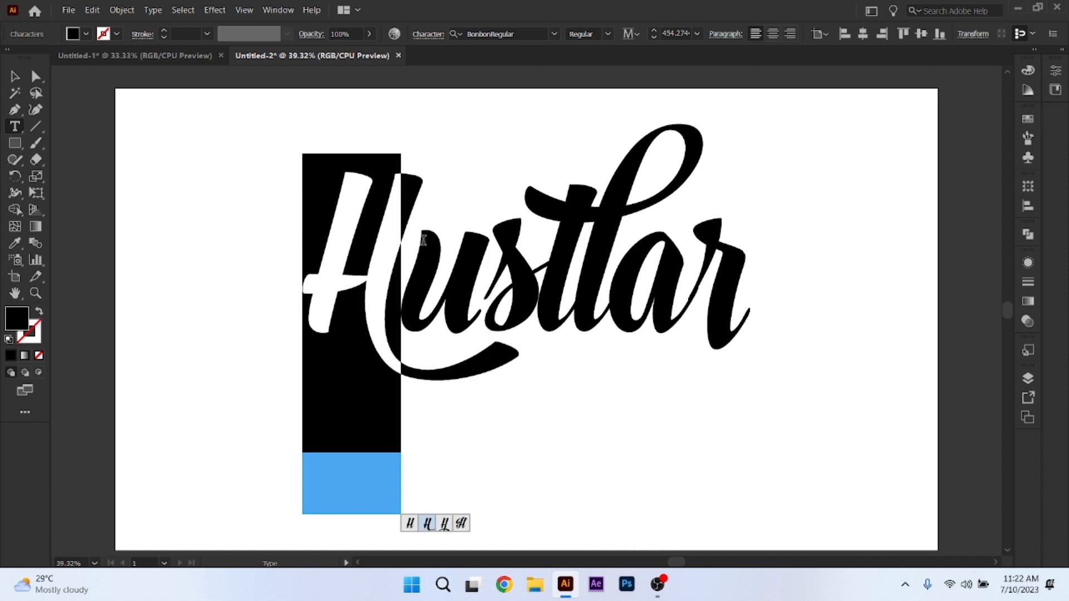
Examine the alternate glyphs available for the remaining letters u, s, t, l, a and r.
{"action": "left_click", "coordinate": [463, 269]}
{"action": "left_click_drag", "start_coordinate": [458, 271], "coordinate": [431, 272]}
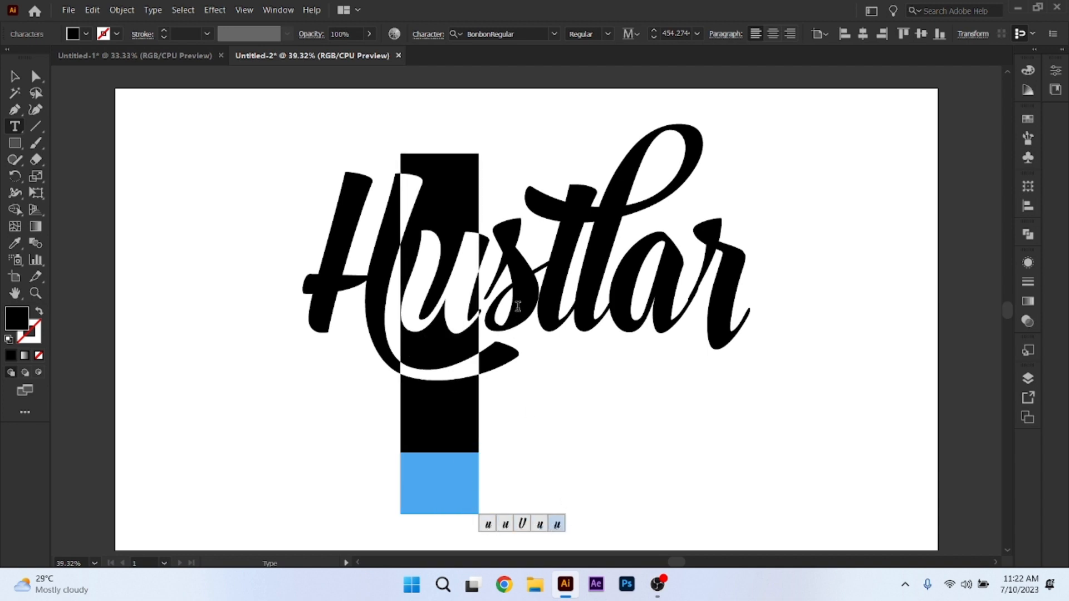
{"action": "left_click_drag", "start_coordinate": [535, 287], "coordinate": [483, 287]}
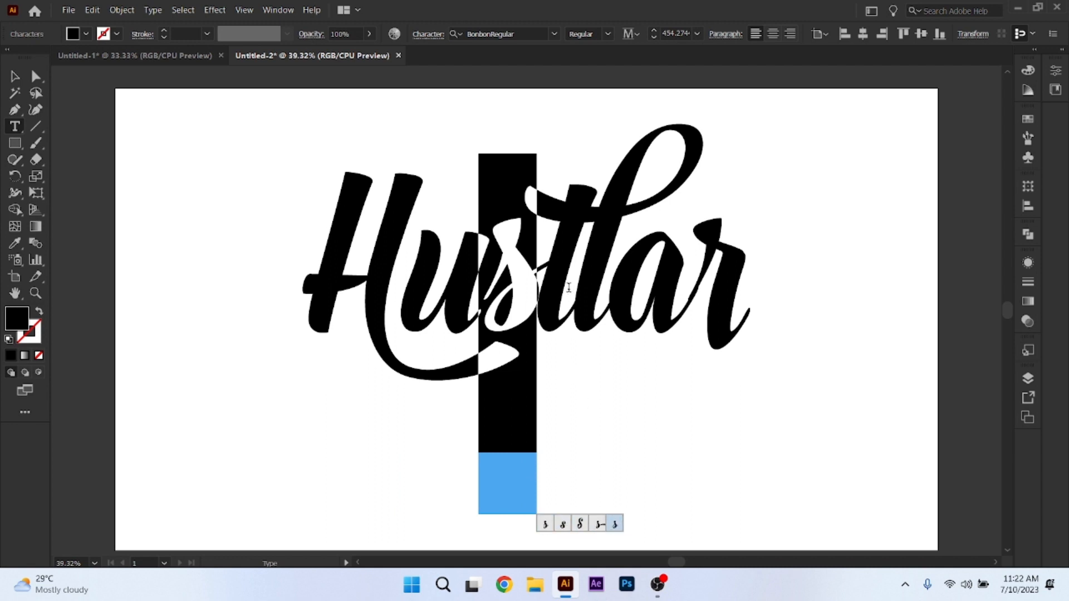
{"action": "left_click_drag", "start_coordinate": [568, 287], "coordinate": [535, 287]}
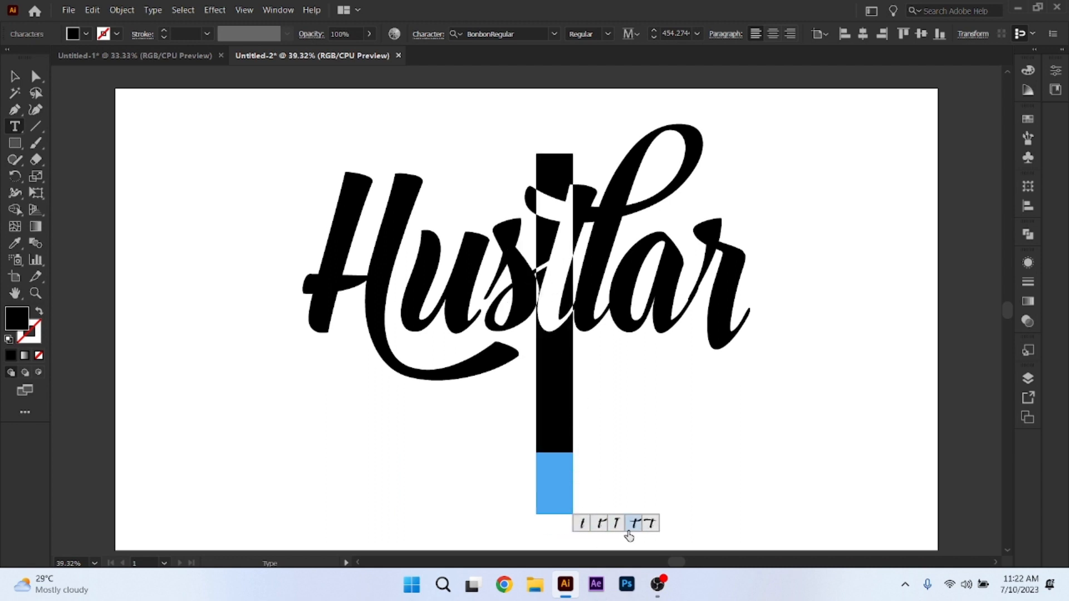
{"action": "left_click_drag", "start_coordinate": [600, 292], "coordinate": [581, 293]}
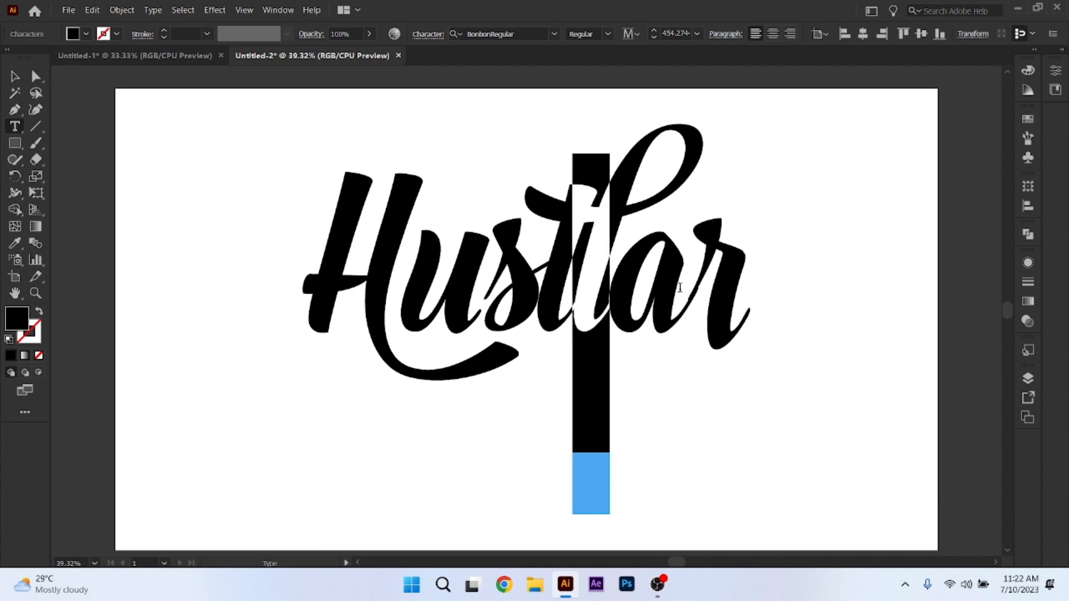
{"action": "left_click_drag", "start_coordinate": [679, 287], "coordinate": [641, 295]}
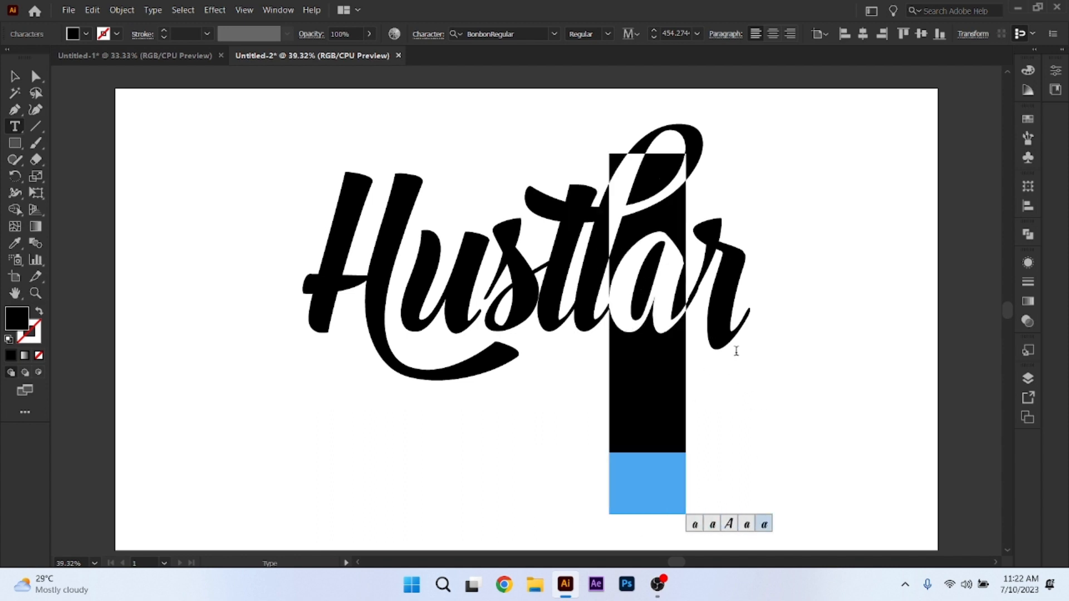
{"action": "left_click_drag", "start_coordinate": [737, 301], "coordinate": [688, 297]}
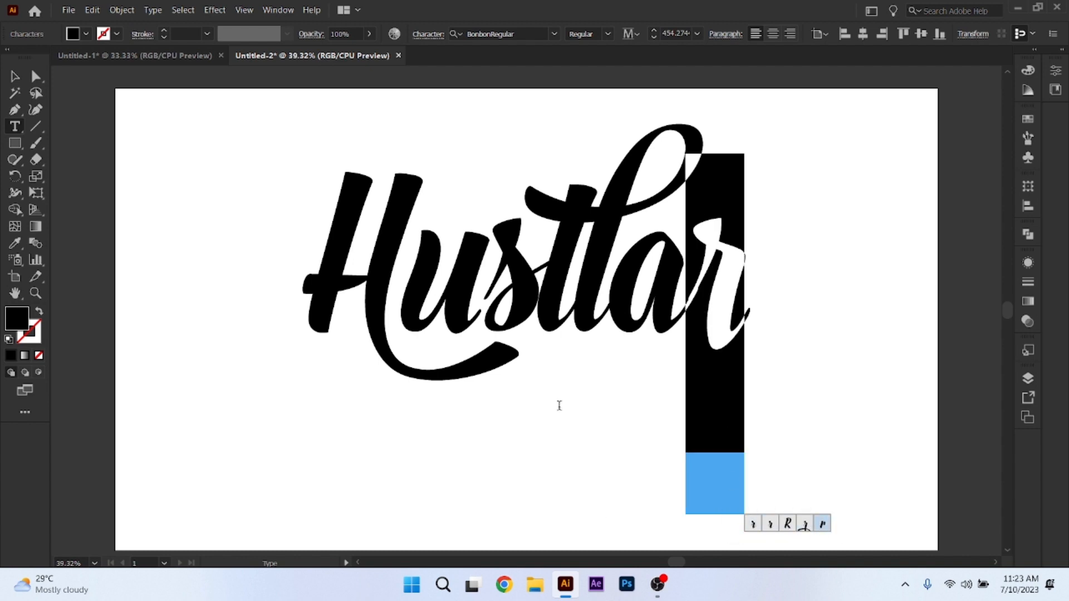
Convert the Hustlar text to outlines and unite its overlapping letter shapes.
{"action": "left_click", "coordinate": [10, 79]}
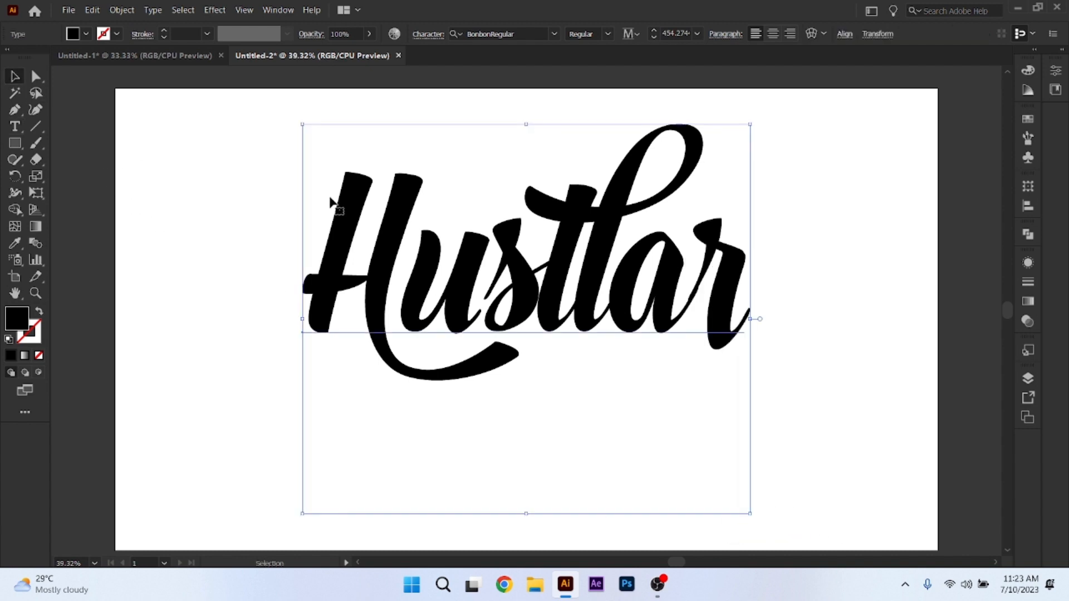
{"action": "left_click", "coordinate": [122, 10]}
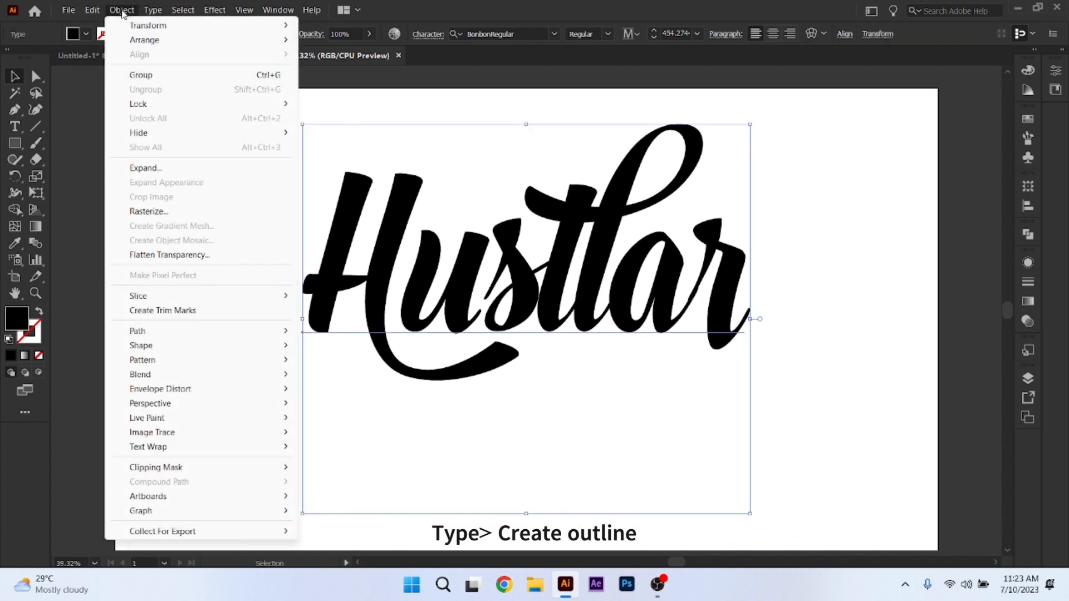
{"action": "mouse_move", "coordinate": [150, 10]}
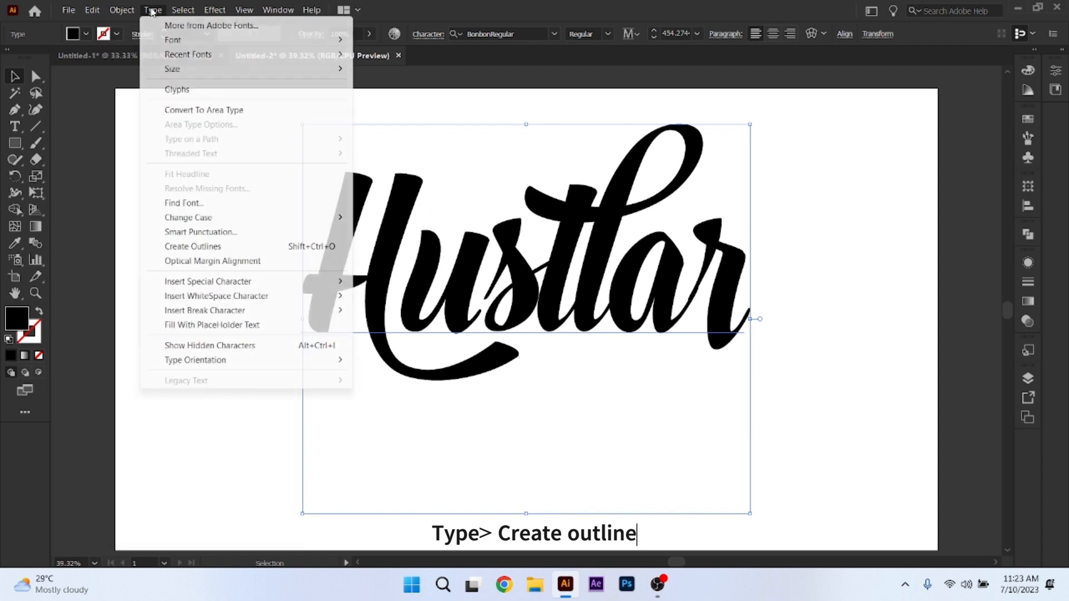
{"action": "left_click", "coordinate": [183, 247]}
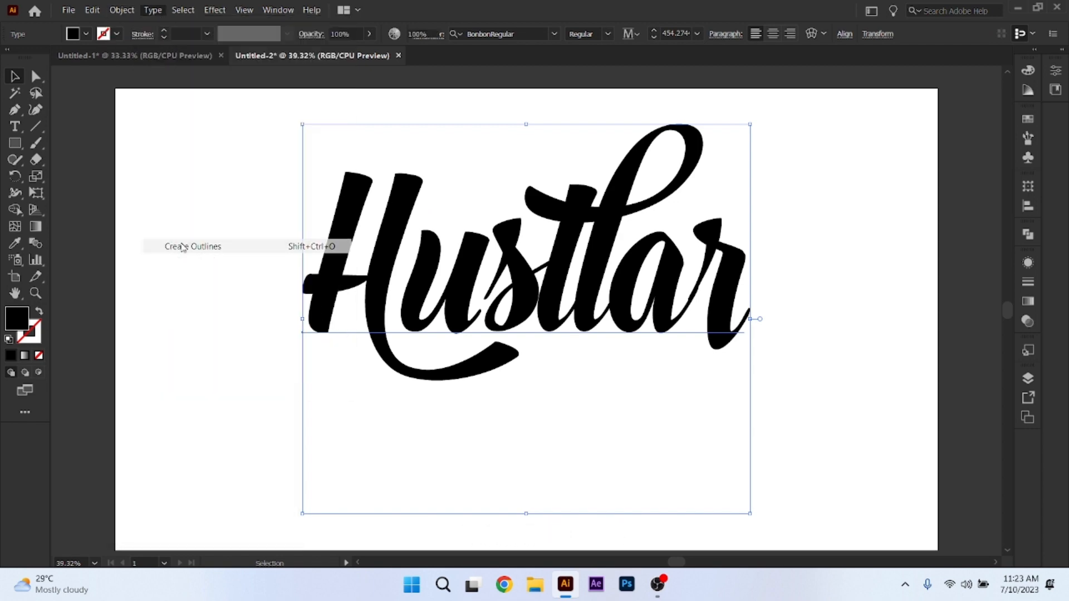
{"action": "left_click", "coordinate": [1034, 236]}
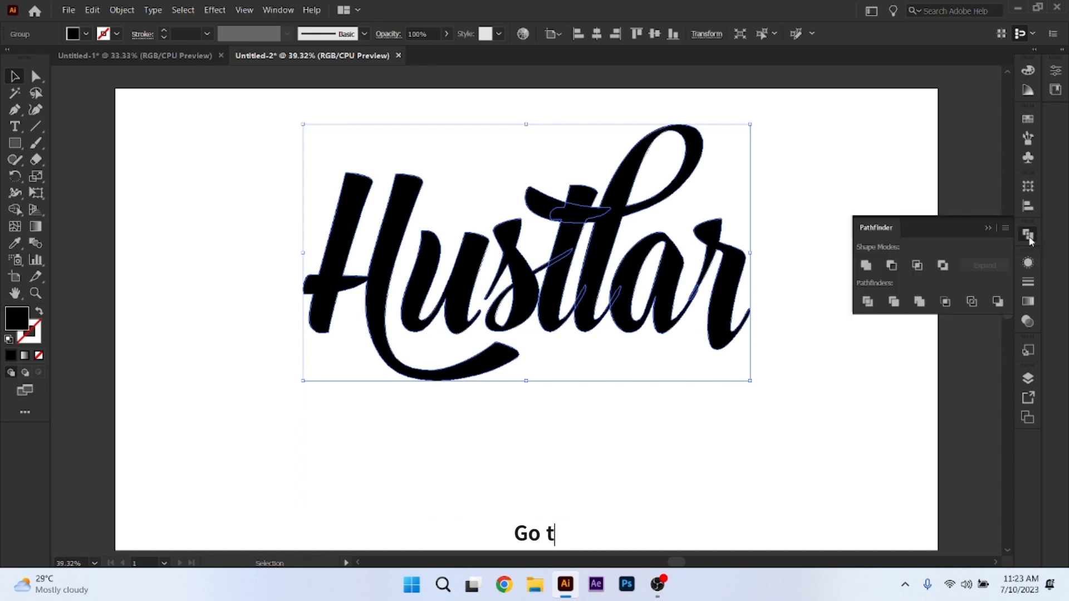
{"action": "left_click", "coordinate": [864, 266]}
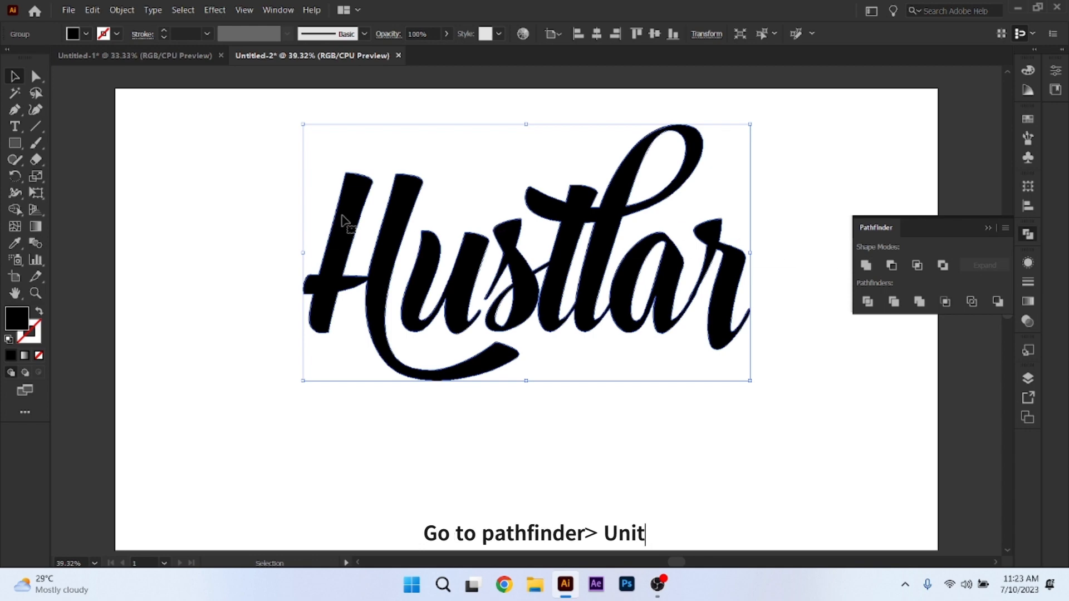
Offset the united lettering's path by 10 px with miter joins and a miter limit of 4.
{"action": "left_click", "coordinate": [116, 11]}
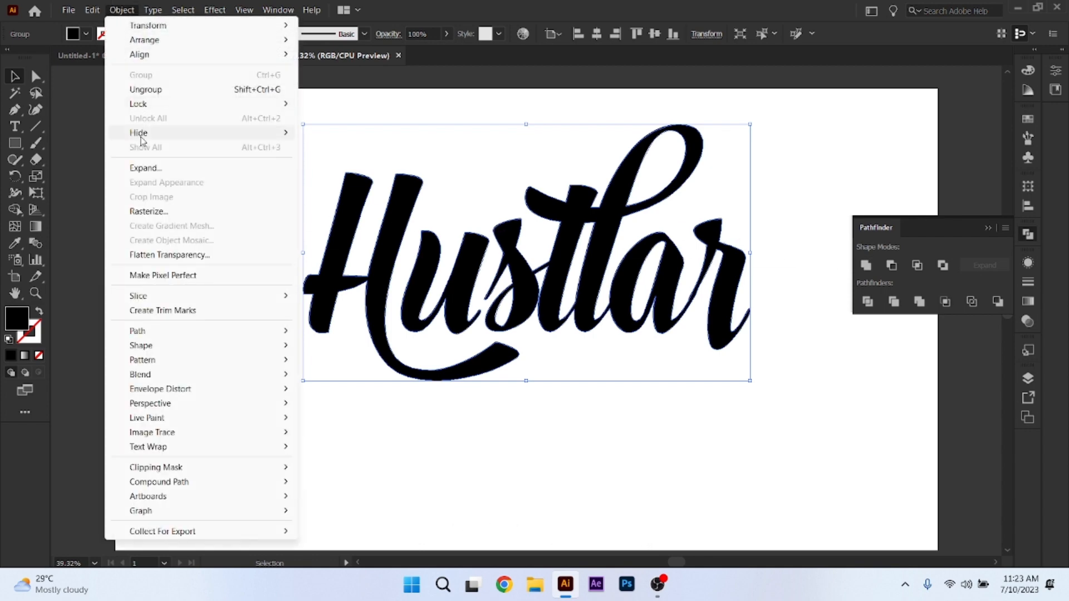
{"action": "mouse_move", "coordinate": [154, 333]}
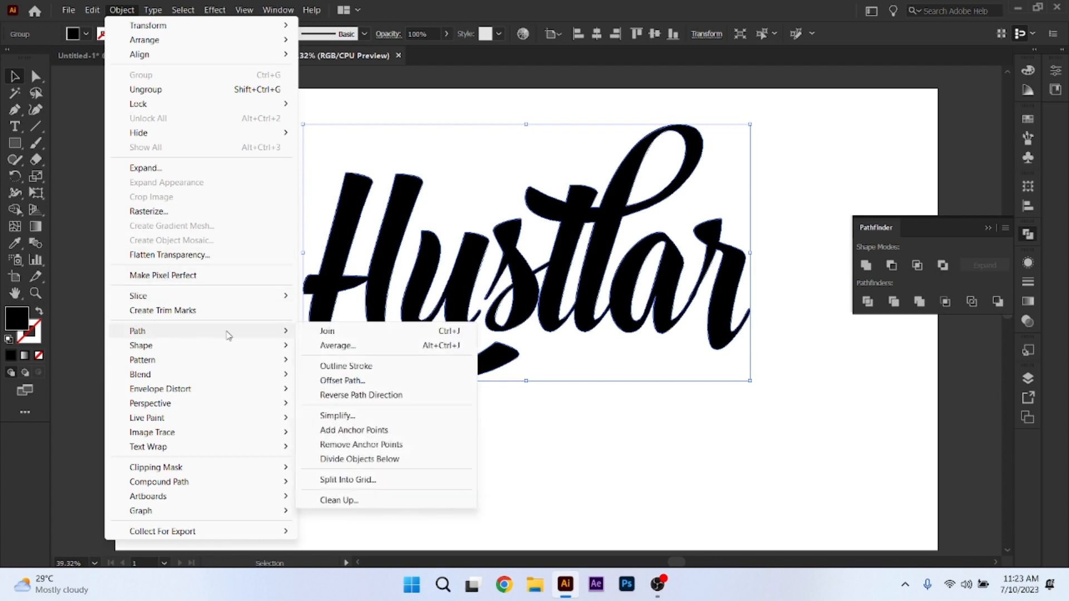
{"action": "left_click", "coordinate": [350, 381]}
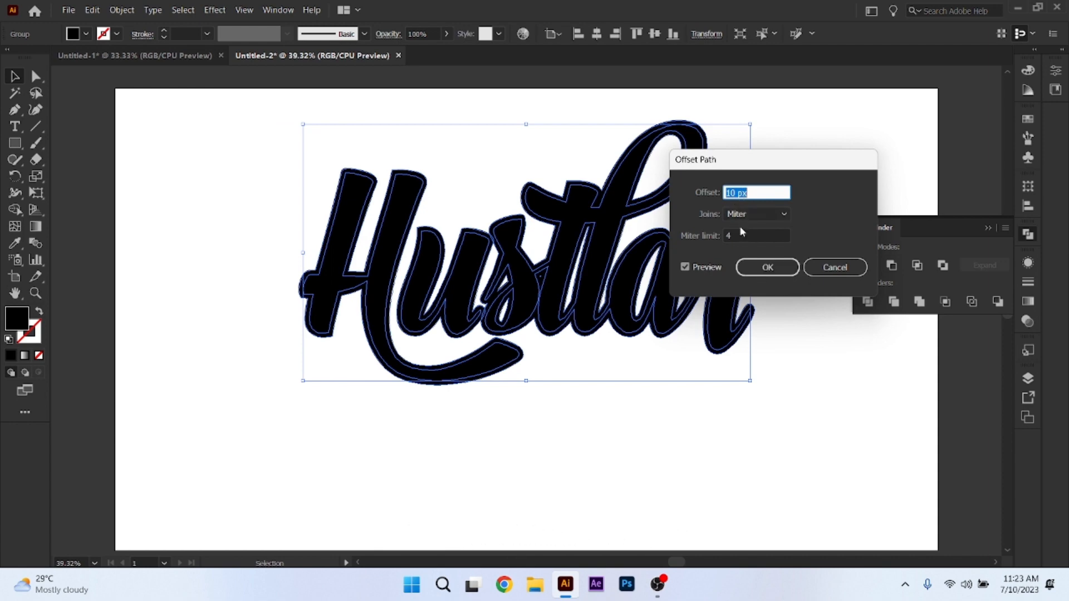
{"action": "left_click", "coordinate": [754, 260]}
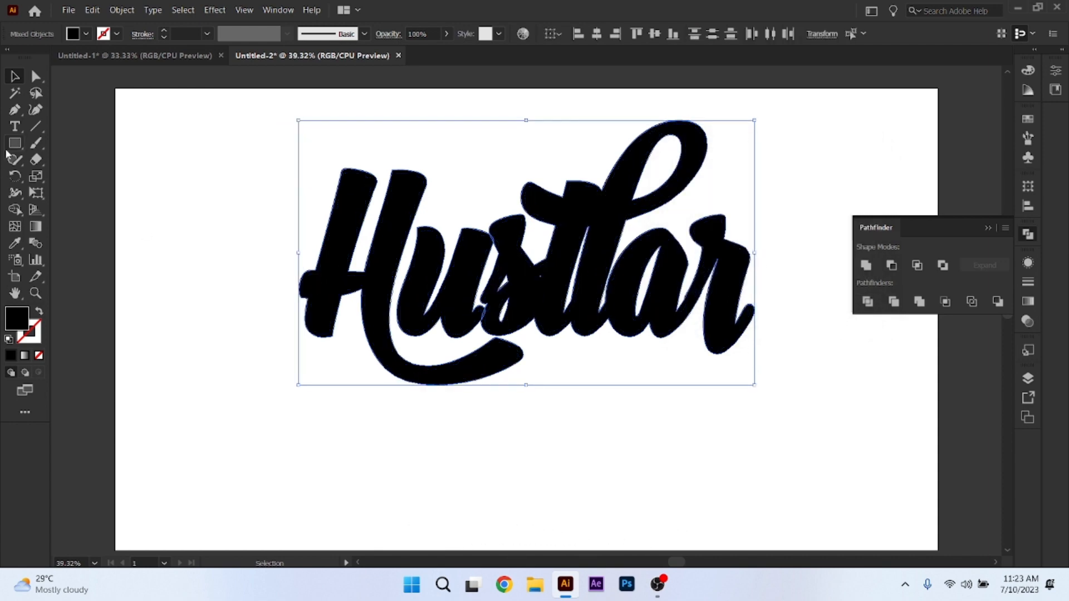
Ungroup the offset lettering into separate shapes and clear the selection.
{"action": "left_click", "coordinate": [242, 275]}
{"action": "left_click", "coordinate": [381, 270]}
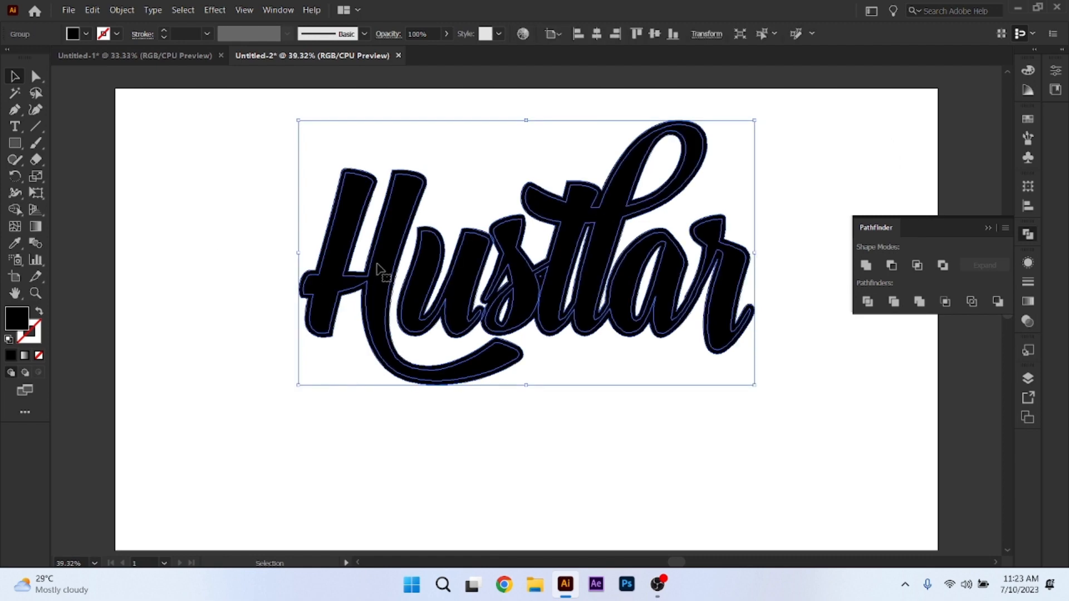
{"action": "right_click", "coordinate": [378, 264]}
{"action": "left_click", "coordinate": [438, 378]}
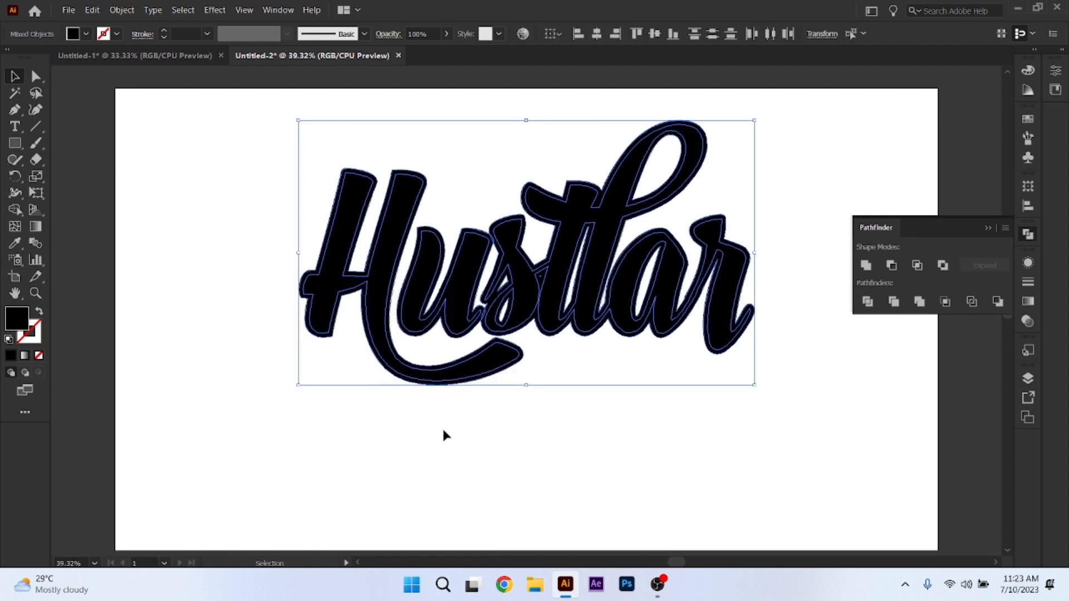
{"action": "left_click", "coordinate": [442, 429]}
Fill all the inner Hustlar letter shapes with white (FFFFFF) and clear the selection.
{"action": "left_click", "coordinate": [601, 276]}
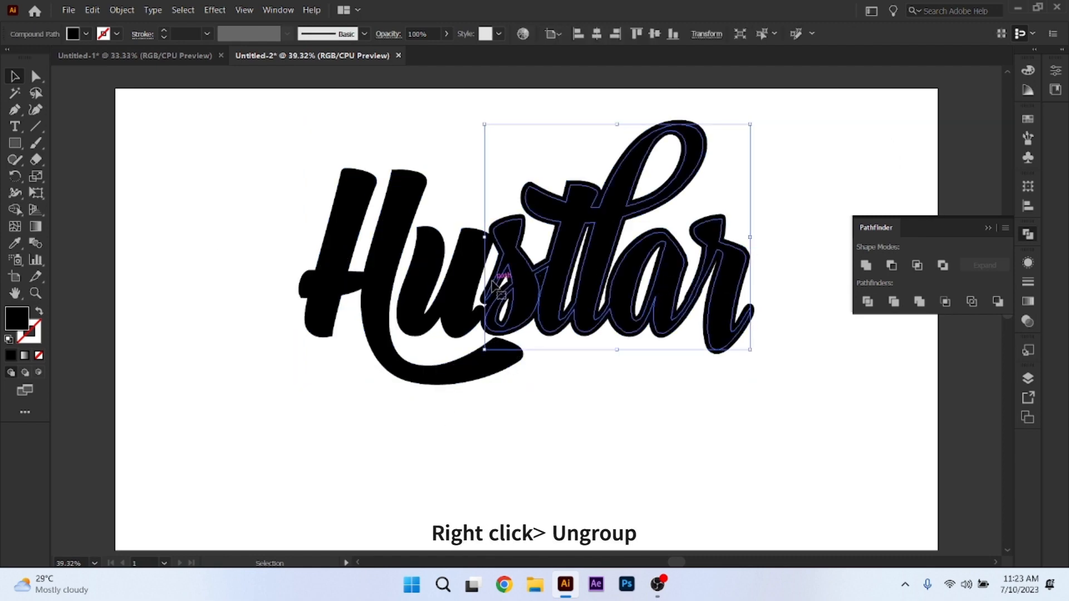
{"action": "left_click", "coordinate": [466, 287], "text": "shift"}
{"action": "left_click", "coordinate": [379, 288], "text": "shift"}
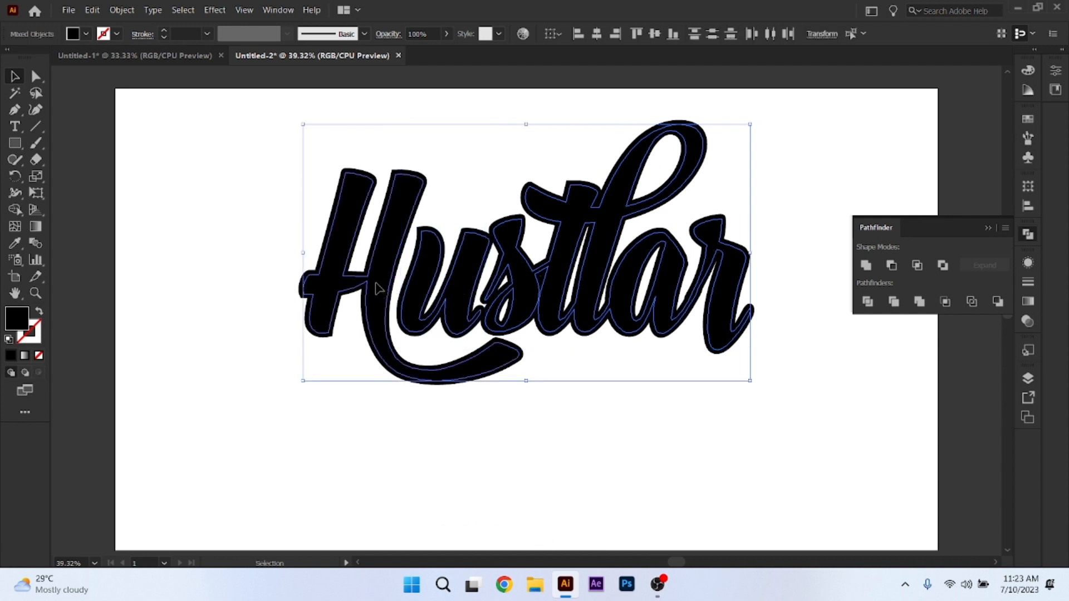
{"action": "double_click", "coordinate": [20, 321]}
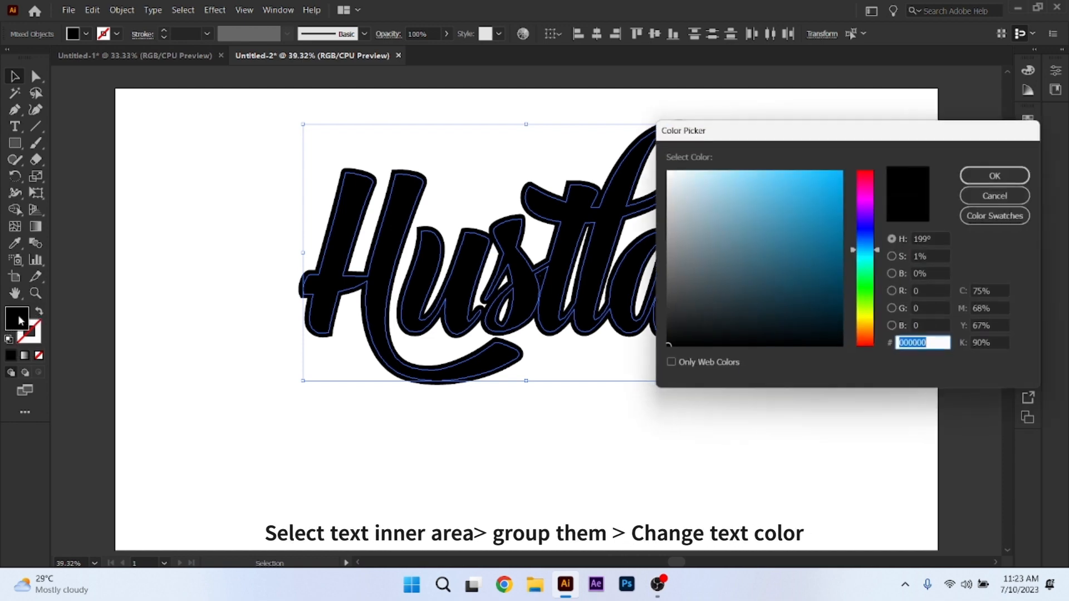
{"action": "left_click_drag", "start_coordinate": [720, 244], "coordinate": [663, 167]}
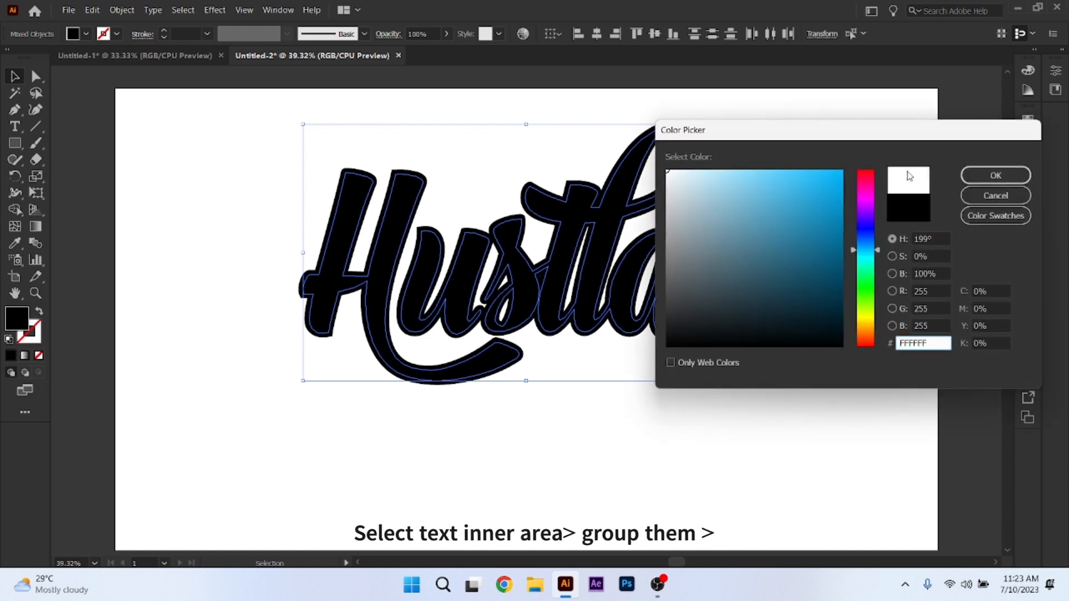
{"action": "left_click", "coordinate": [996, 175]}
{"action": "left_click", "coordinate": [479, 482]}
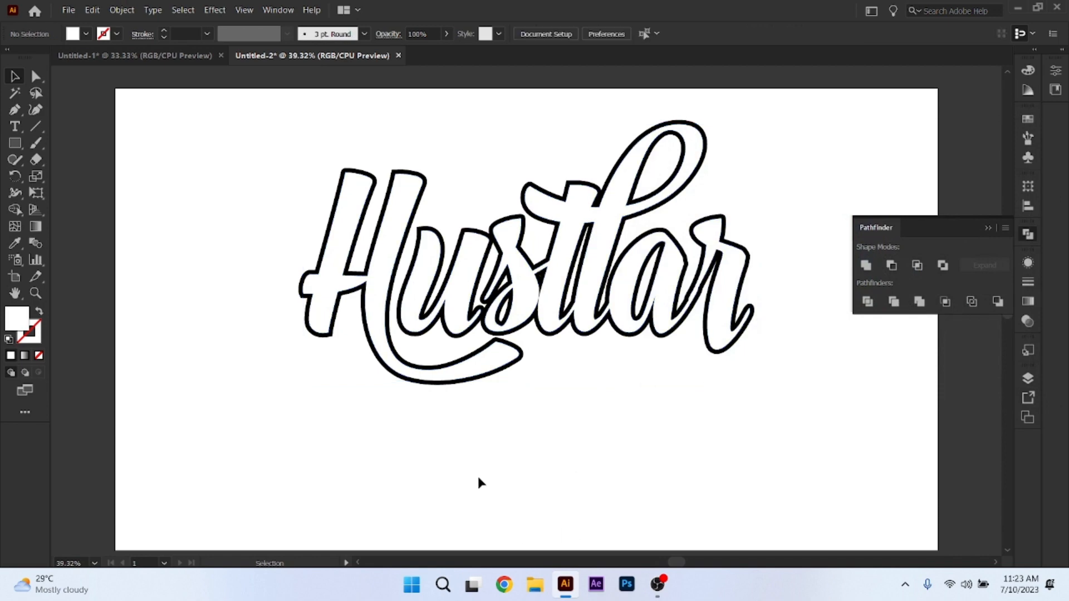
Group the white inner letter shapes together and deselect them.
{"action": "left_click", "coordinate": [355, 199]}
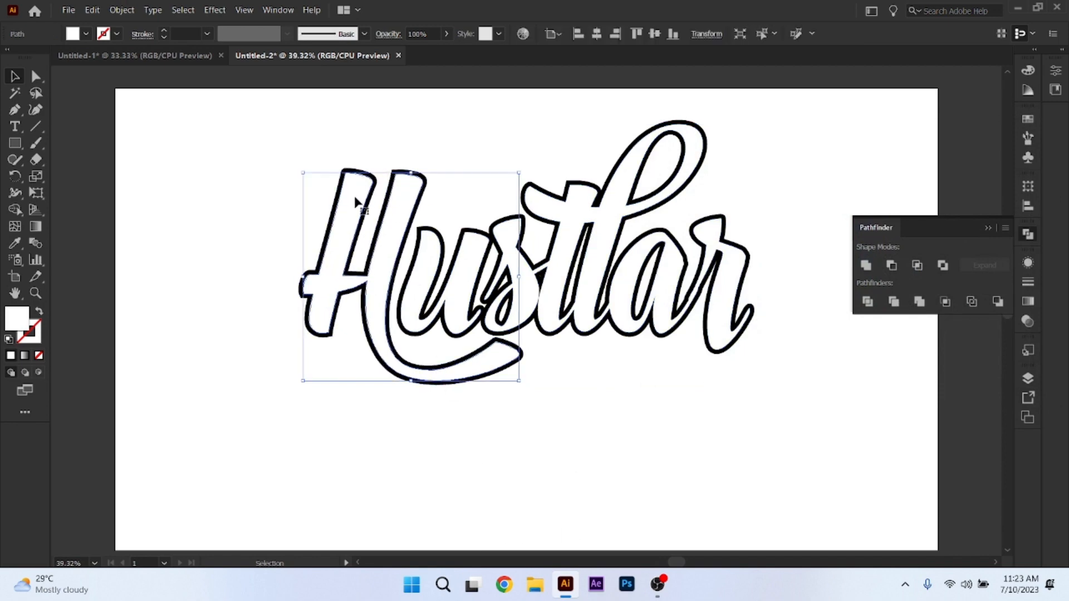
{"action": "left_click", "coordinate": [436, 270], "text": "shift"}
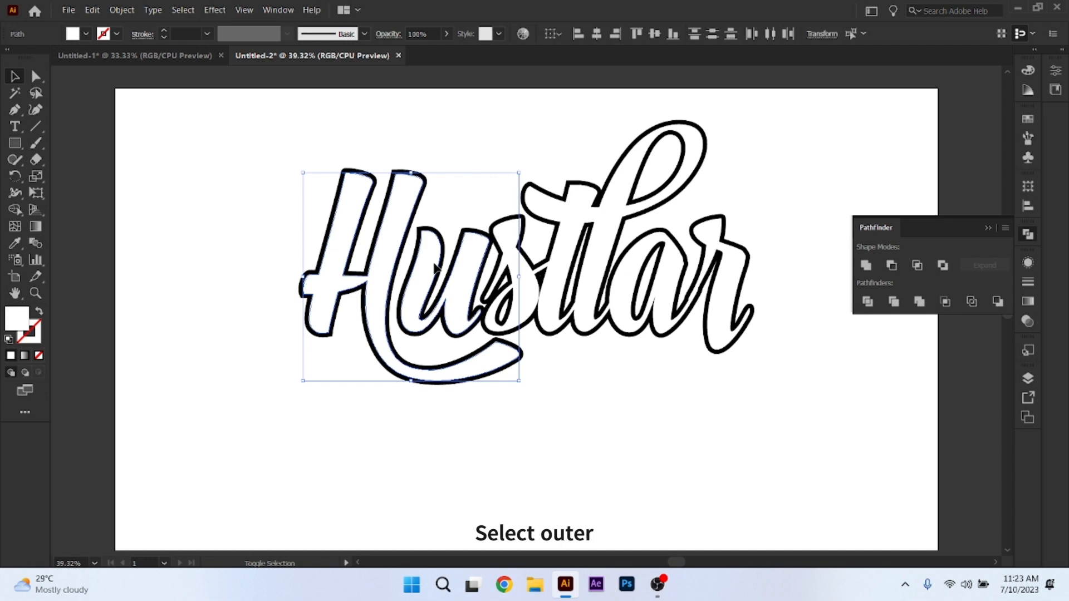
{"action": "left_click", "coordinate": [556, 273], "text": "shift"}
{"action": "key", "text": "a"}
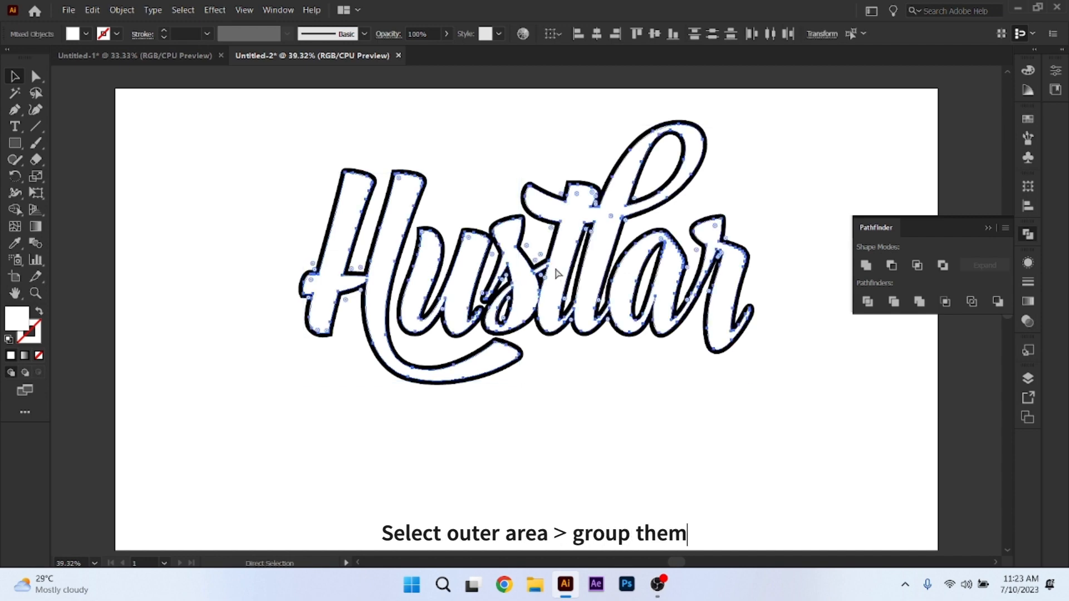
{"action": "key", "text": "v"}
{"action": "key", "text": "ctrl+g"}
{"action": "left_click", "coordinate": [468, 424]}
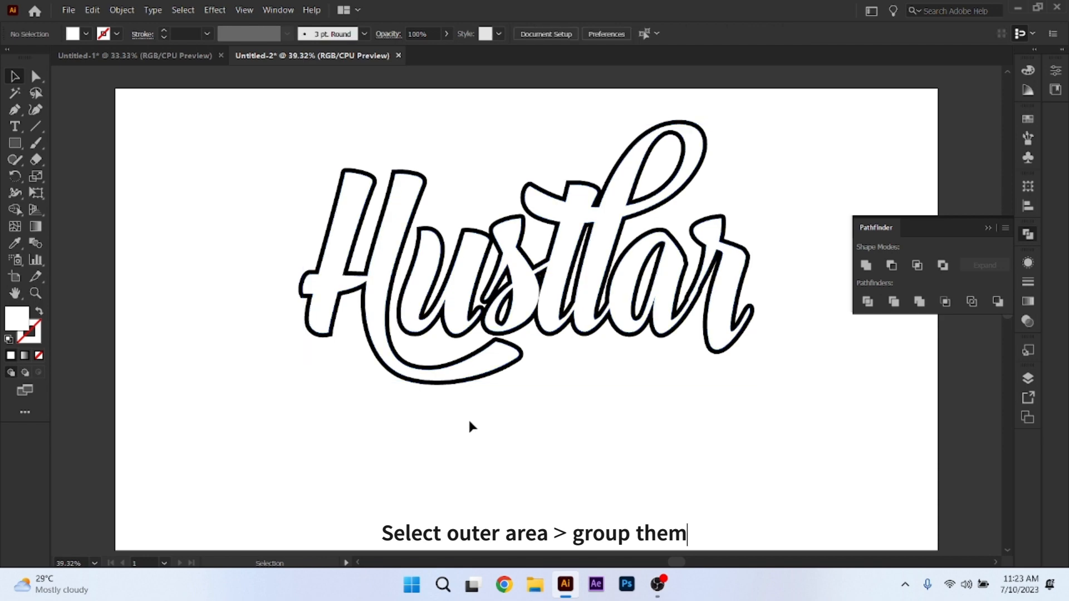
Group all the black outer outline shapes together and deselect them.
{"action": "left_click", "coordinate": [523, 360]}
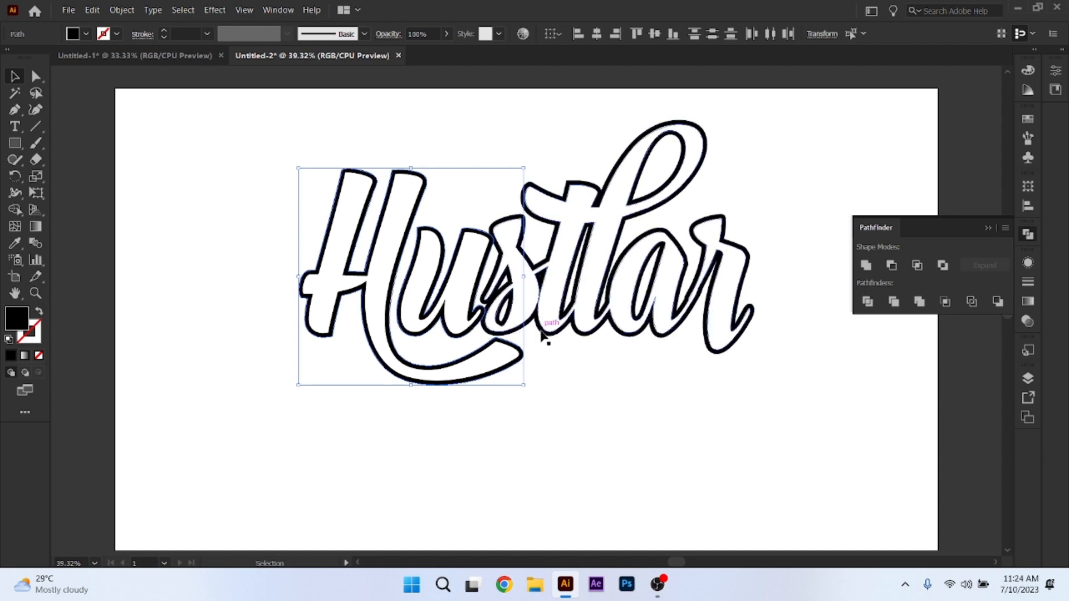
{"action": "key", "text": "ctrl+a"}
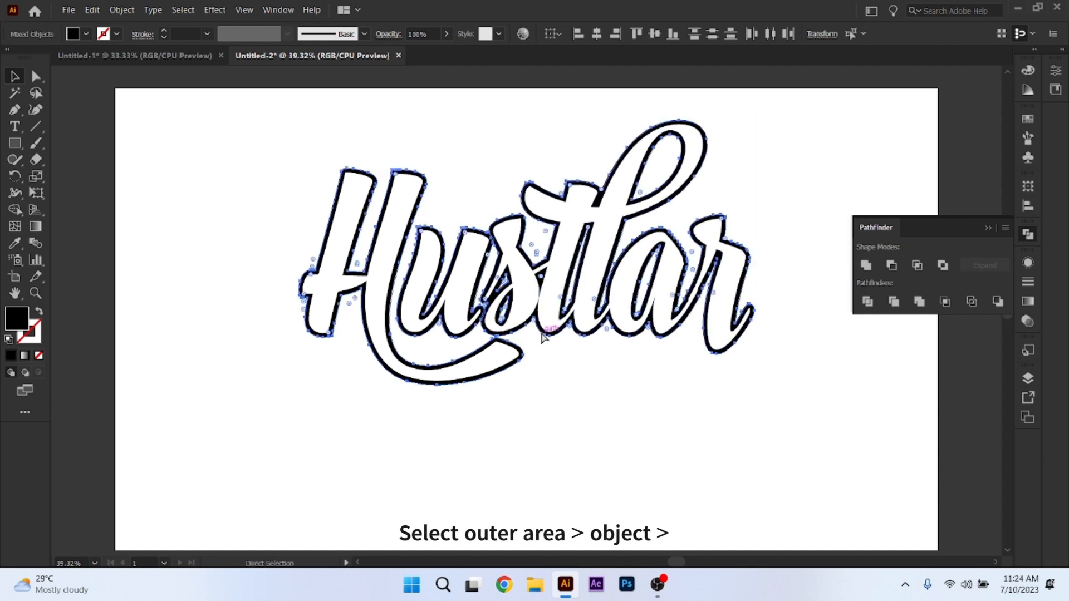
{"action": "key", "text": "v"}
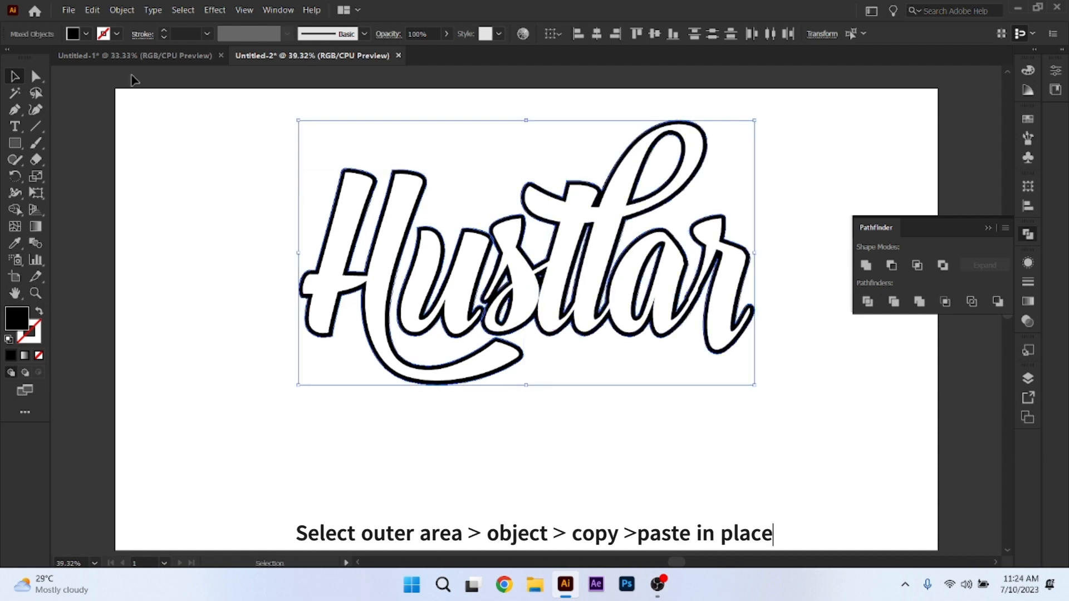
{"action": "left_click", "coordinate": [135, 7]}
{"action": "left_click", "coordinate": [129, 72]}
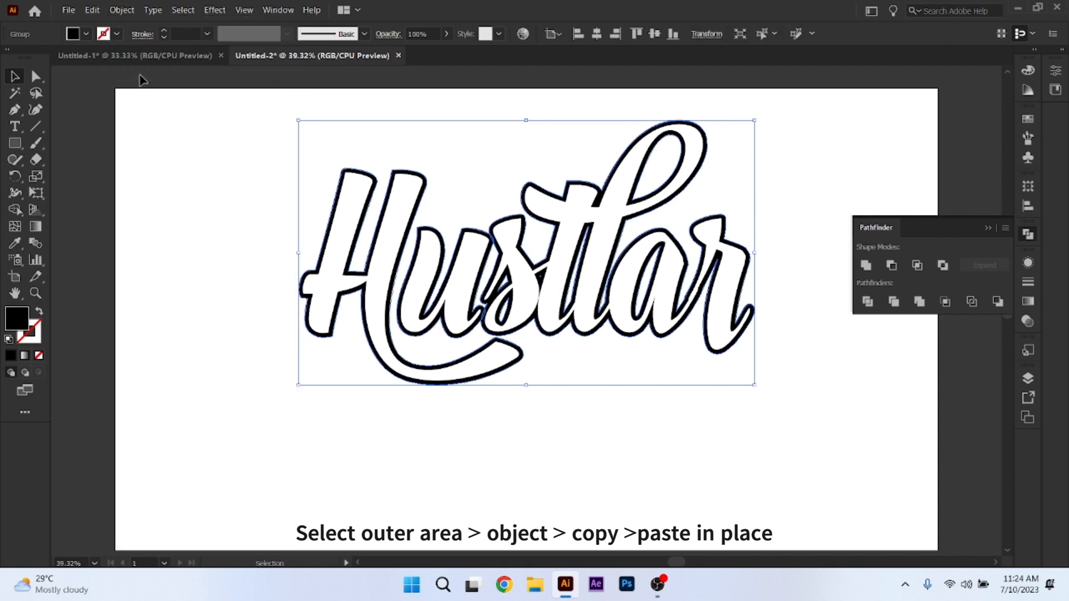
{"action": "left_click", "coordinate": [435, 439]}
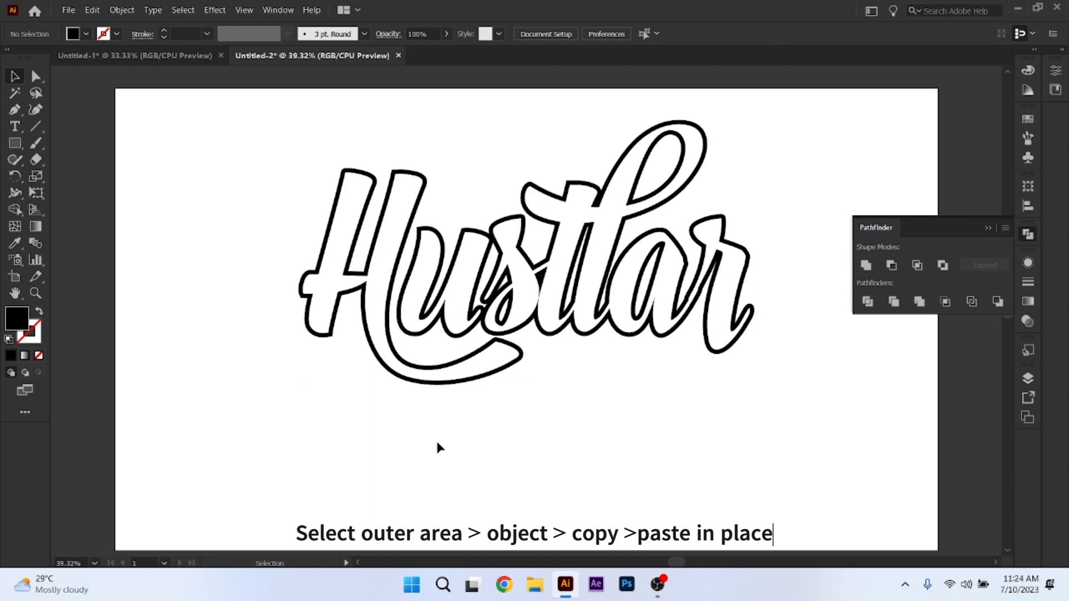
Copy the black outline group, paste it in place and send the copy to the back.
{"action": "left_click", "coordinate": [380, 317]}
{"action": "left_click", "coordinate": [416, 407]}
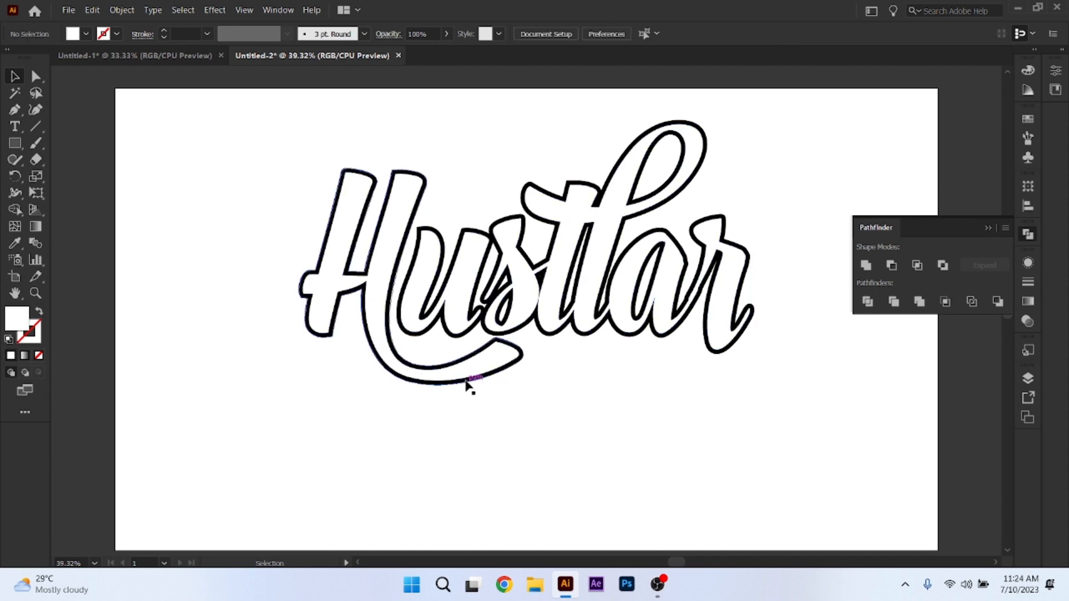
{"action": "left_click", "coordinate": [468, 388]}
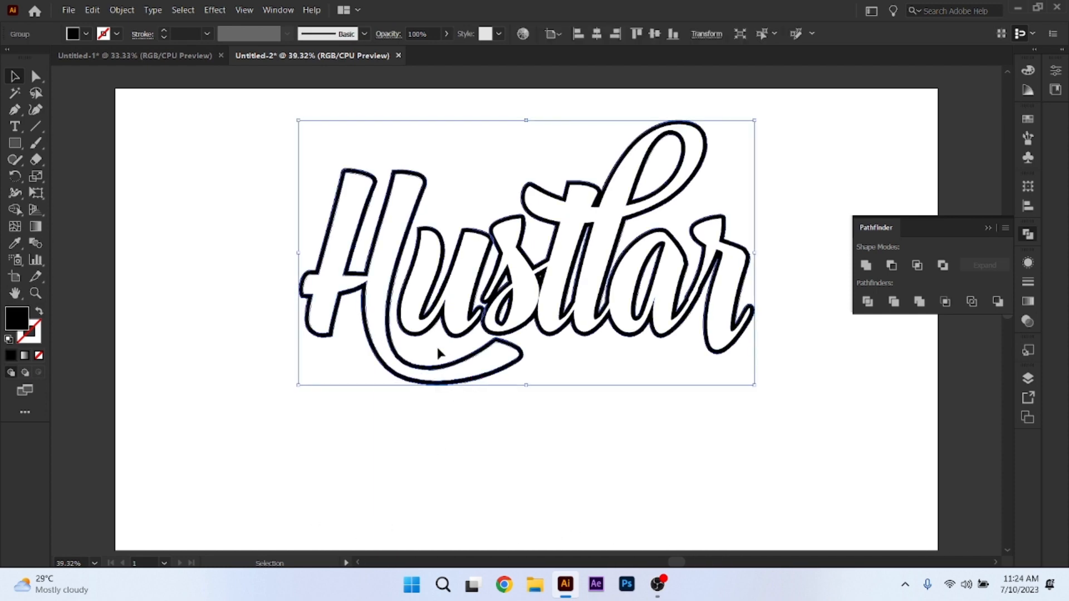
{"action": "left_click", "coordinate": [91, 9]}
{"action": "left_click", "coordinate": [108, 74]}
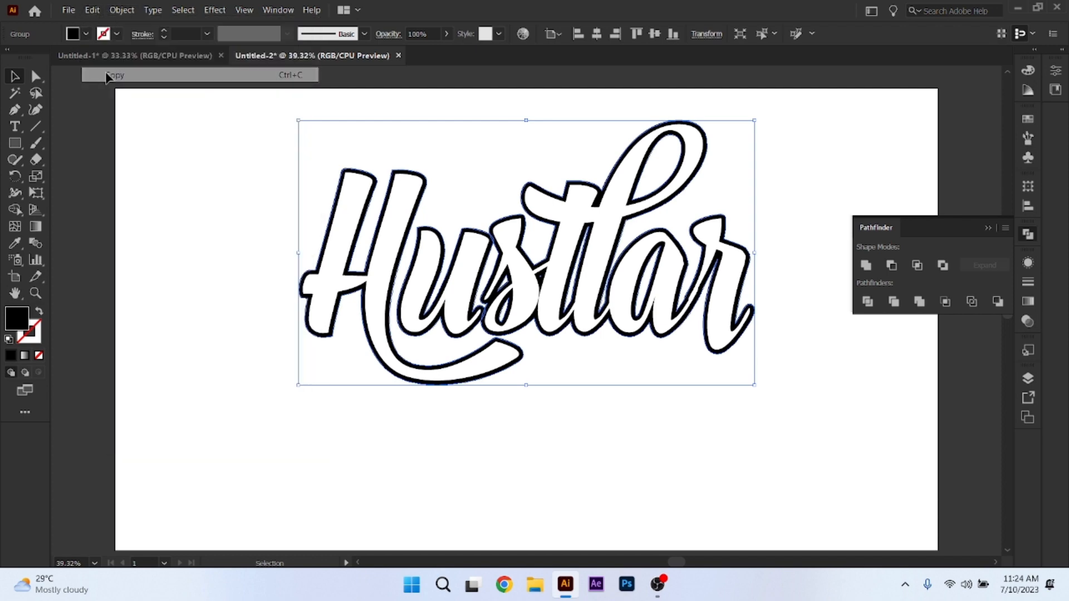
{"action": "left_click", "coordinate": [92, 9]}
{"action": "left_click", "coordinate": [127, 133]}
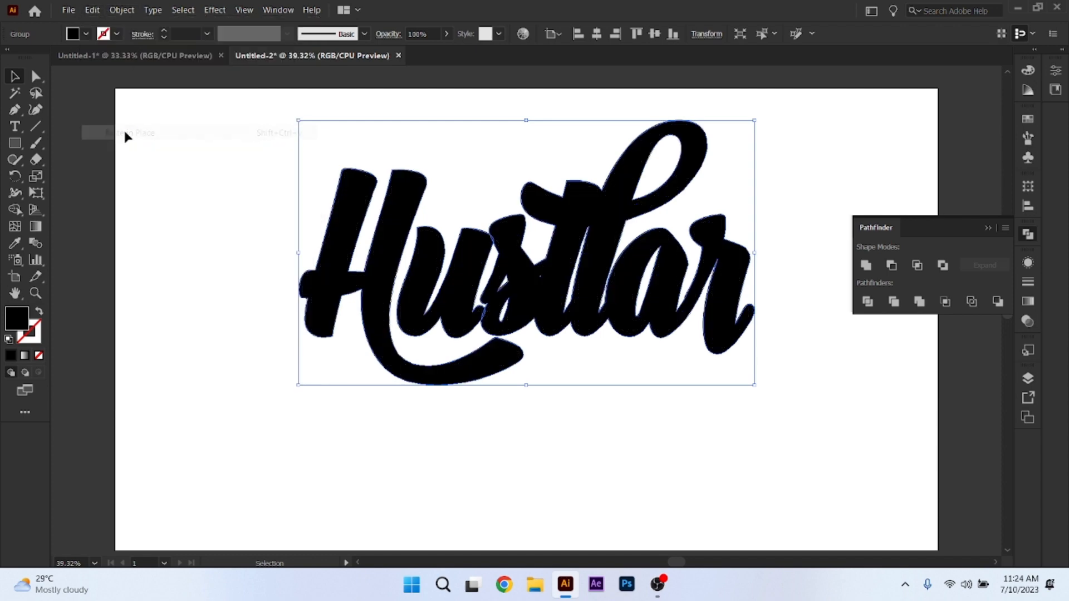
{"action": "right_click", "coordinate": [376, 283]}
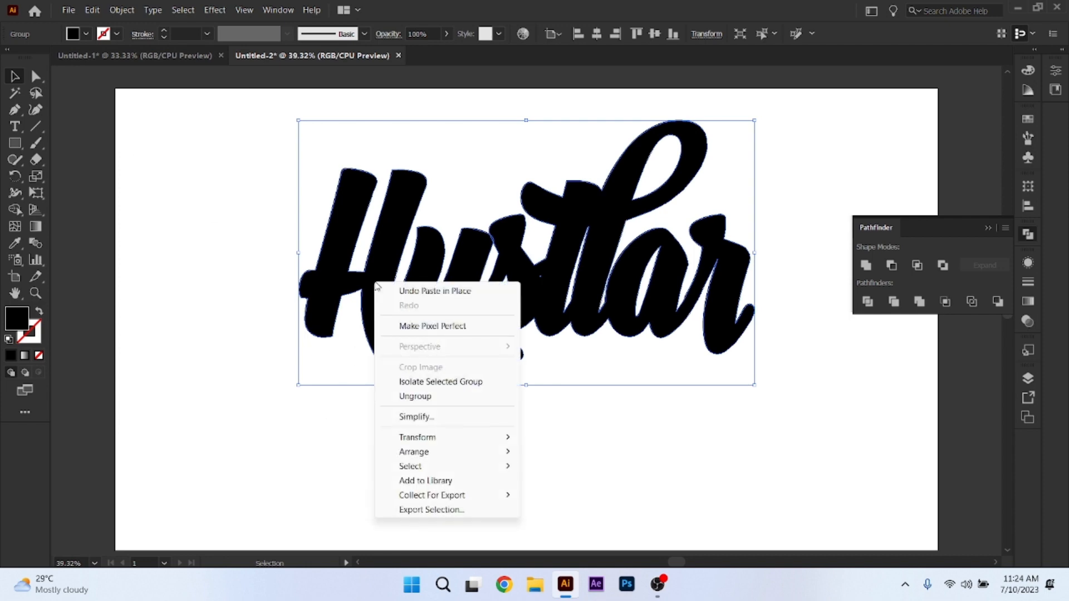
{"action": "mouse_move", "coordinate": [423, 452]}
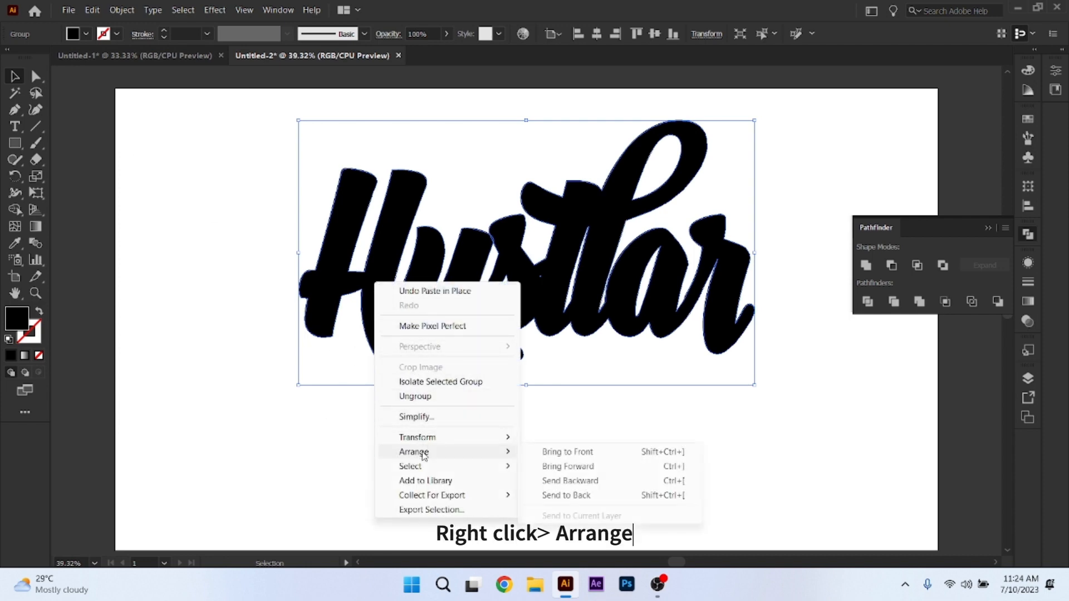
{"action": "left_click", "coordinate": [557, 492]}
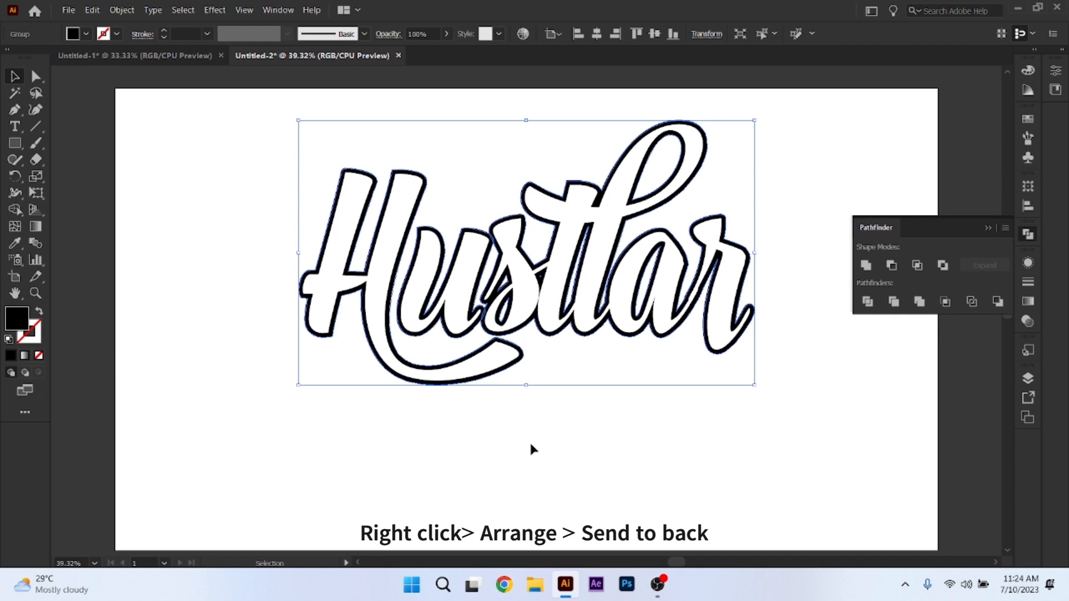
Nudge the rear black copy down and to the right of the lettering as an offset shadow, and deselect it.
{"action": "key", "text": "Down"}
{"action": "key", "text": "Down"}
{"action": "key", "text": "Down"}
{"action": "key", "text": "Down"}
{"action": "key", "text": "Down"}
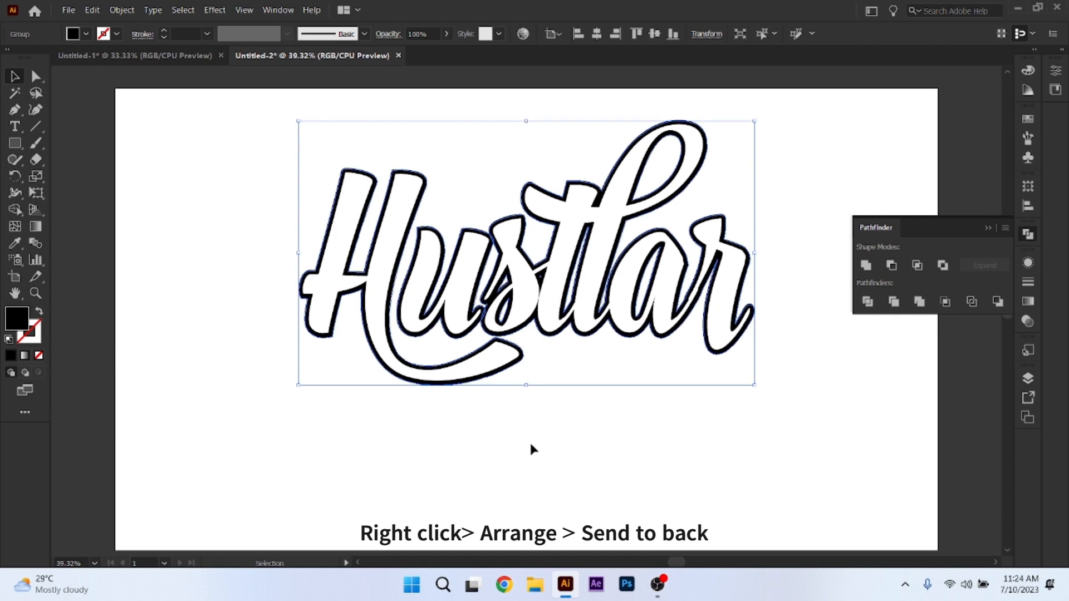
{"action": "key", "text": "Right"}
{"action": "key", "text": "Right"}
{"action": "key", "text": "Right"}
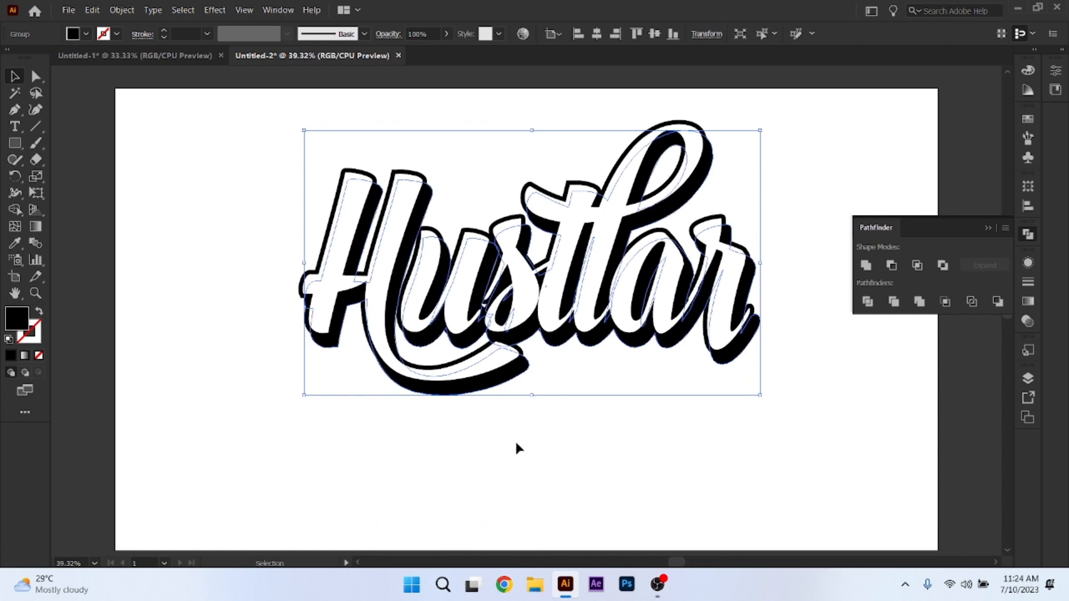
{"action": "left_click", "coordinate": [515, 443]}
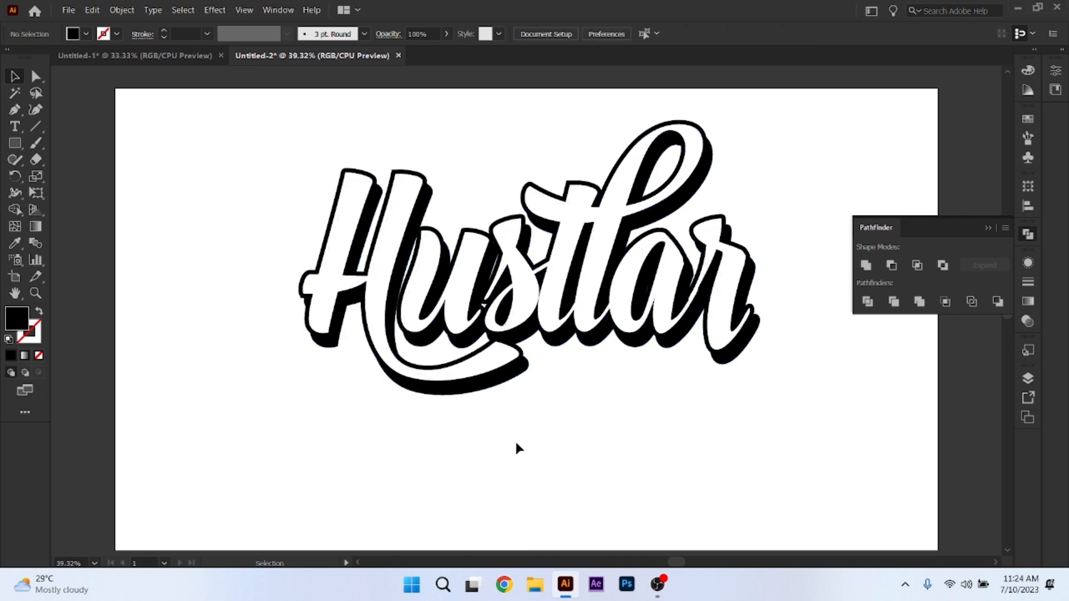
Select both black lettering groups and set the blend spacing to Specified Steps.
{"action": "left_click", "coordinate": [433, 196]}
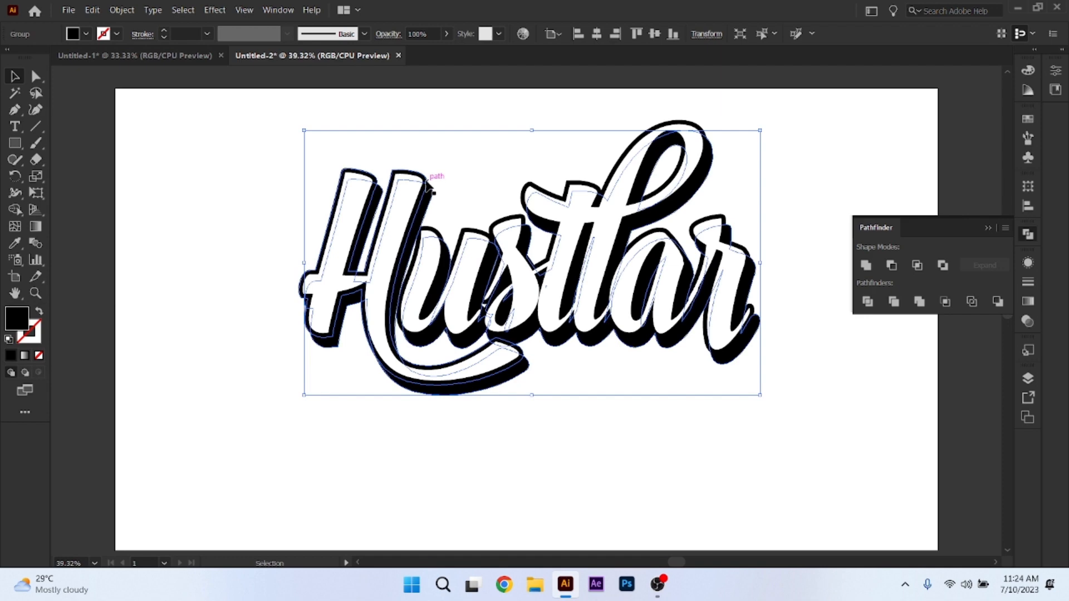
{"action": "left_click", "coordinate": [427, 182], "text": "shift"}
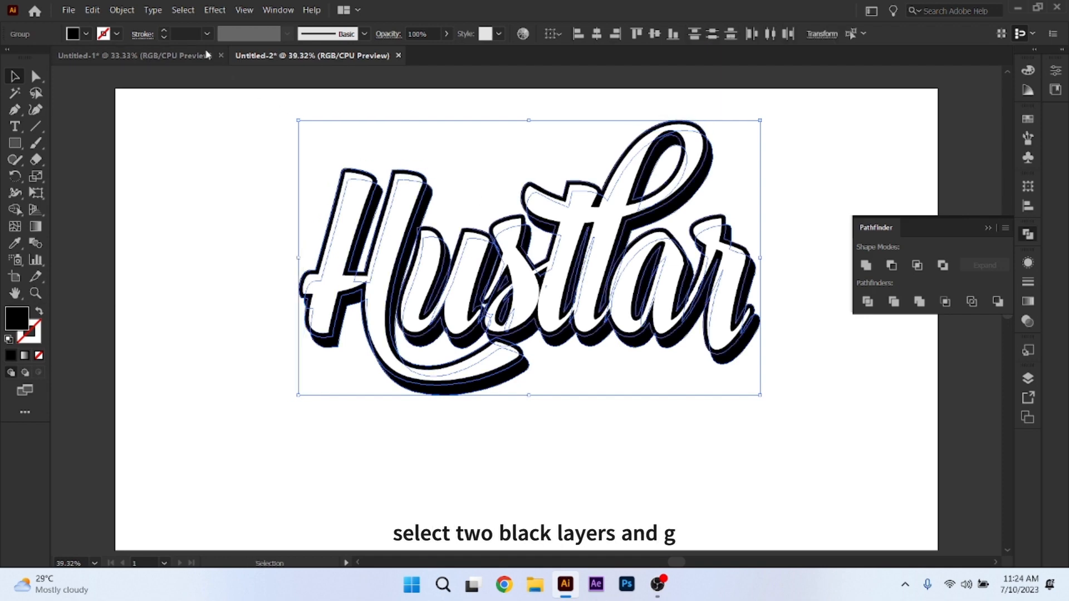
{"action": "left_click", "coordinate": [128, 11]}
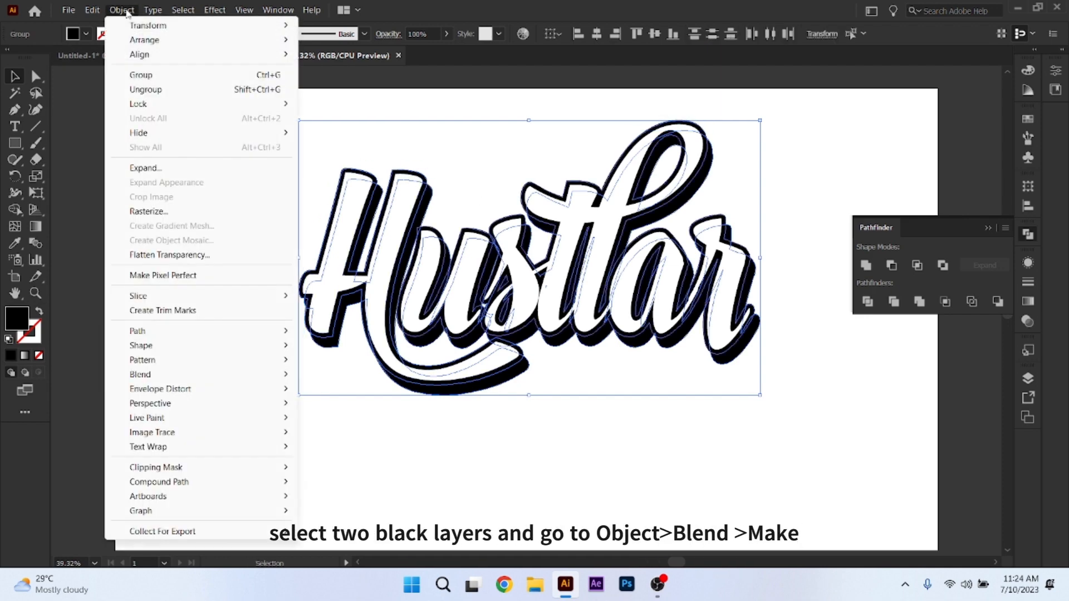
{"action": "mouse_move", "coordinate": [161, 372]}
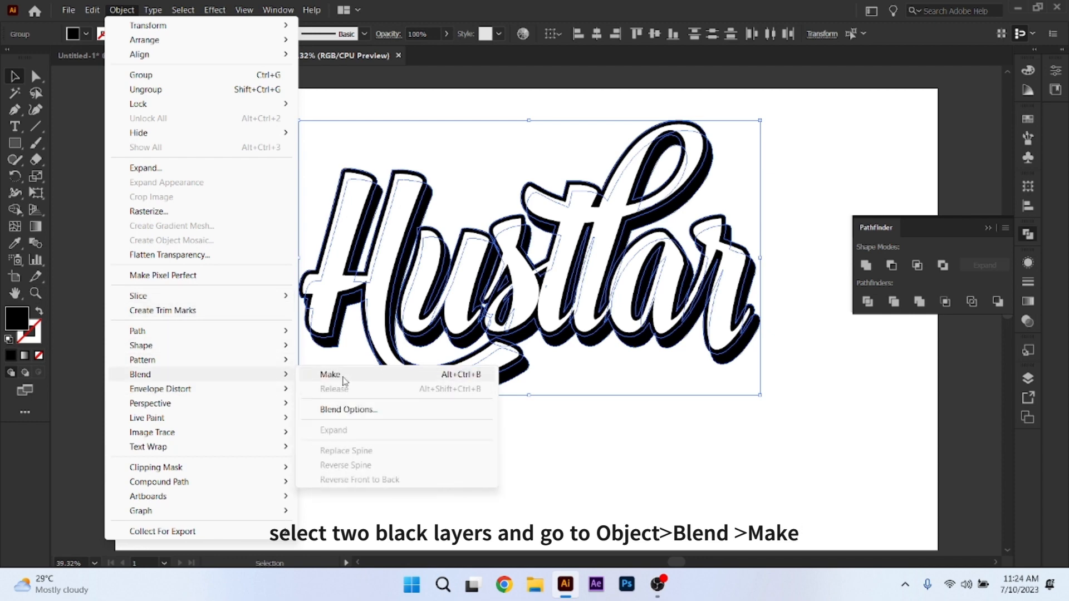
{"action": "left_click", "coordinate": [348, 410]}
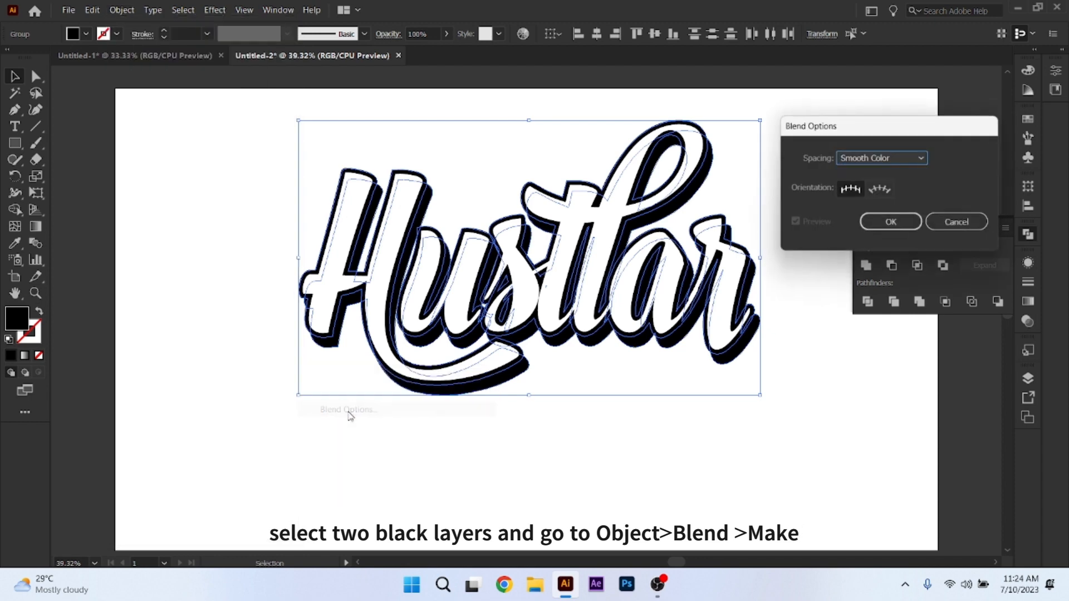
{"action": "left_click", "coordinate": [884, 158]}
{"action": "left_click", "coordinate": [880, 188]}
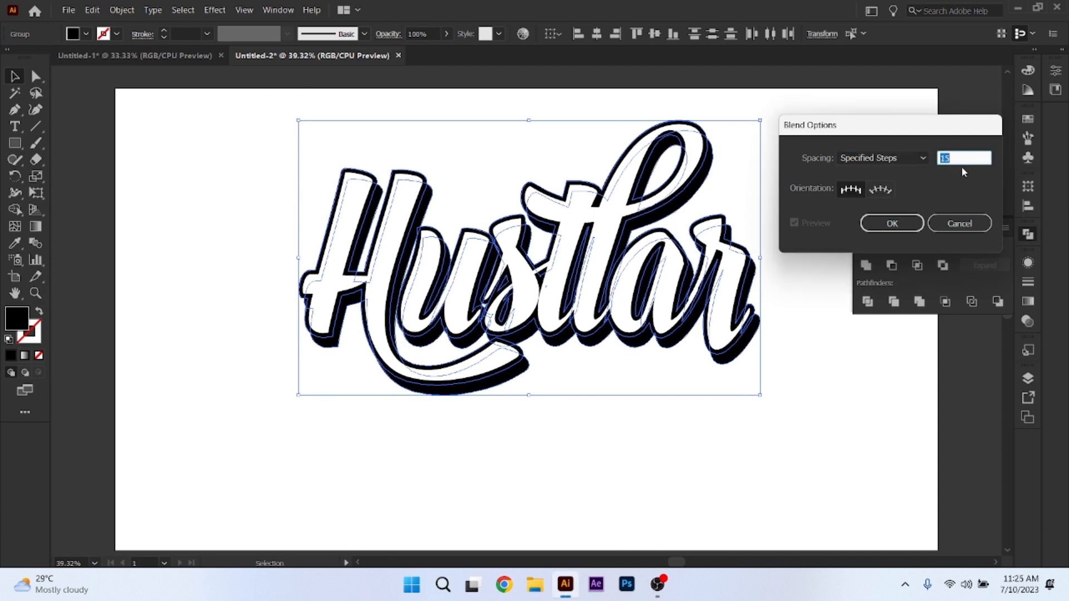
{"action": "key", "text": "Up"}
{"action": "left_click", "coordinate": [884, 223]}
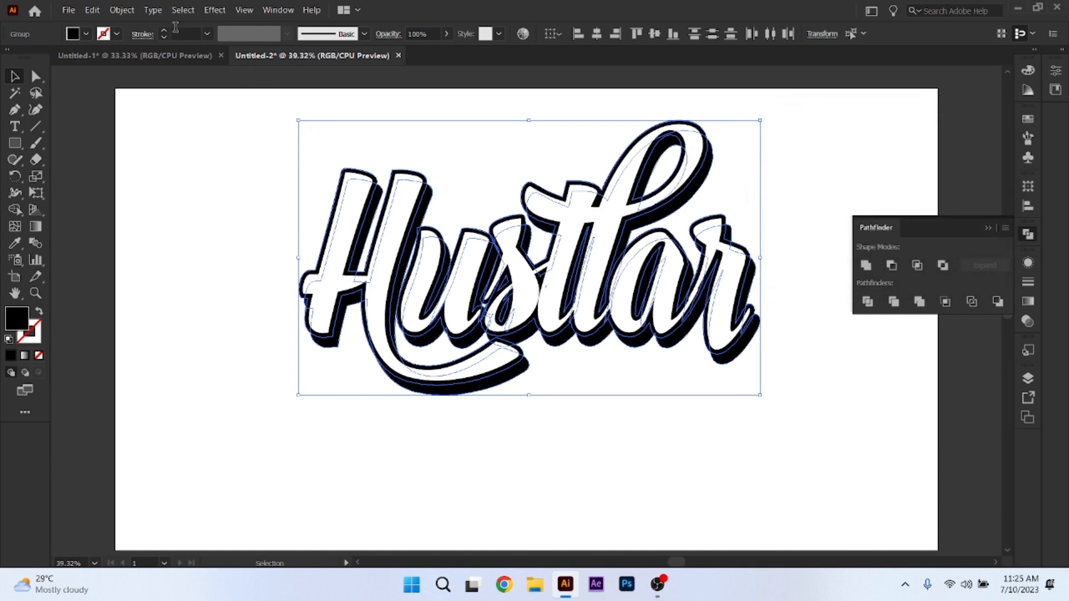
Make a blend between the two selected black lettering groups.
{"action": "left_click", "coordinate": [118, 12]}
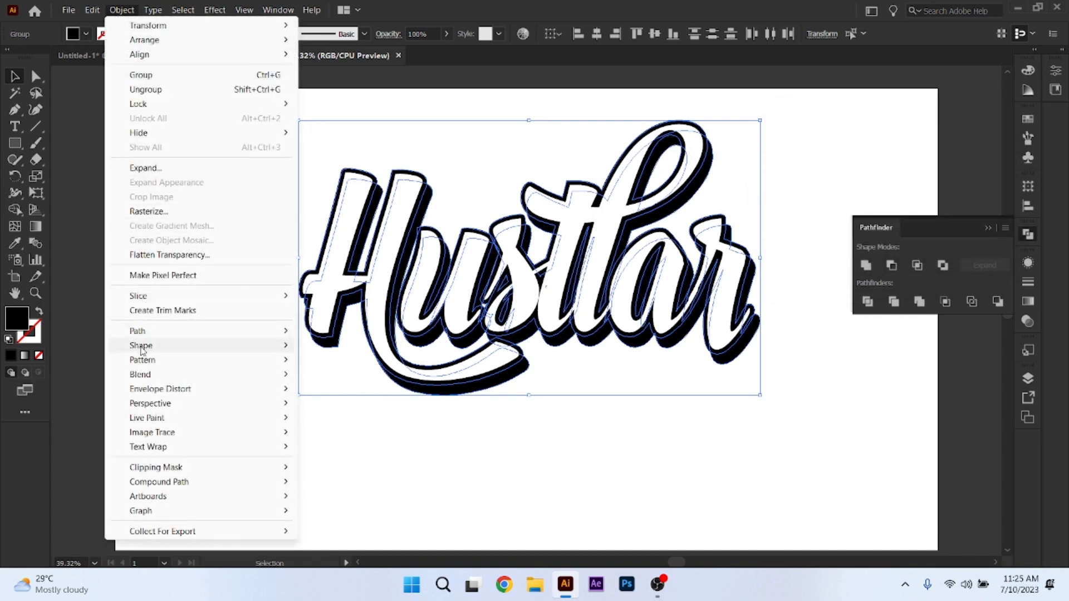
{"action": "mouse_move", "coordinate": [142, 374]}
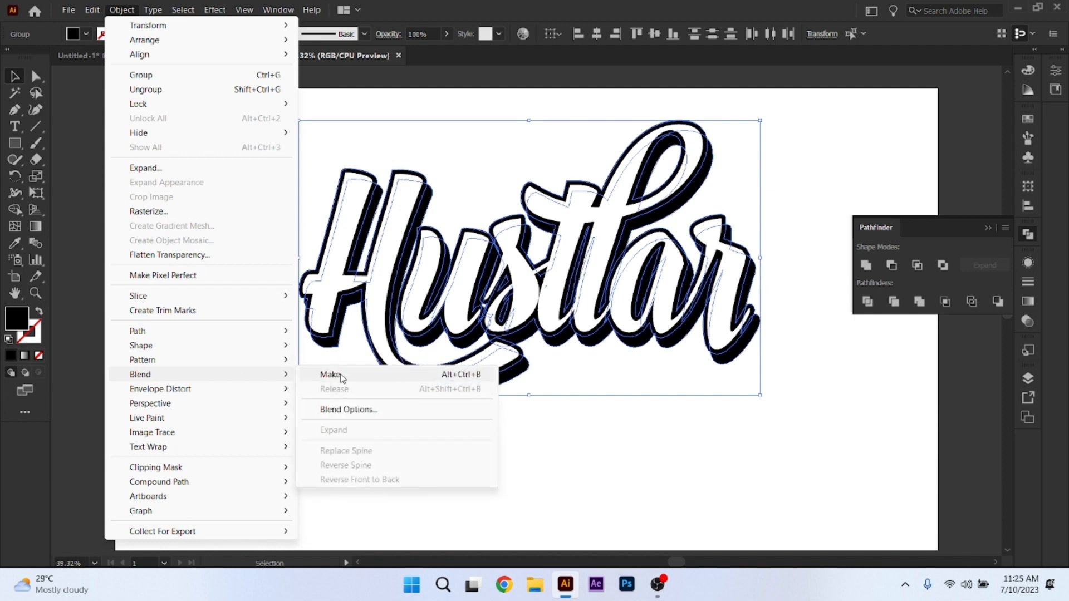
{"action": "left_click", "coordinate": [338, 376]}
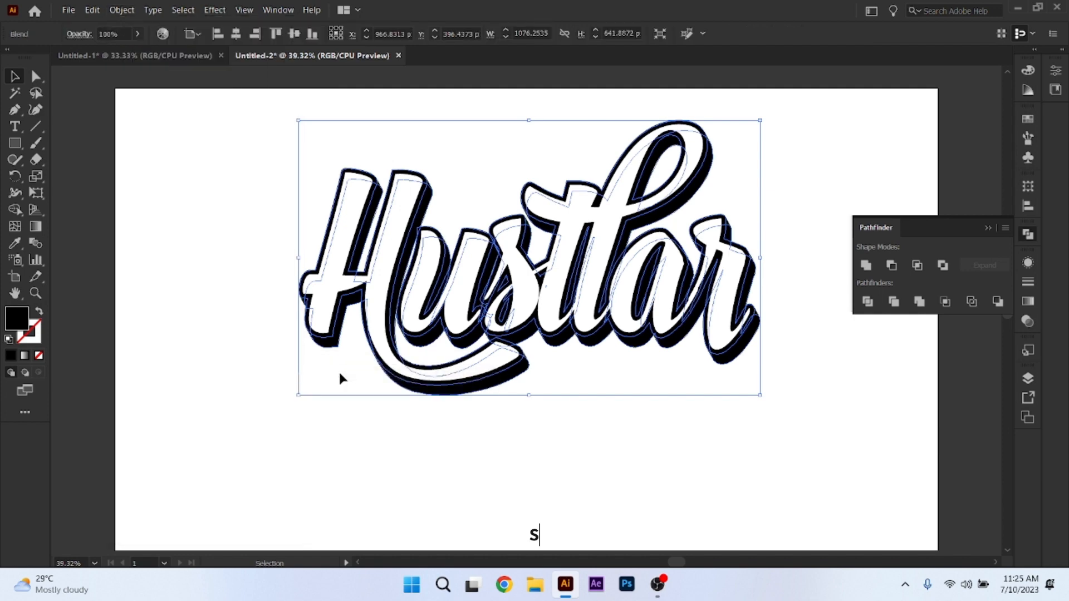
{"action": "left_click", "coordinate": [119, 12]}
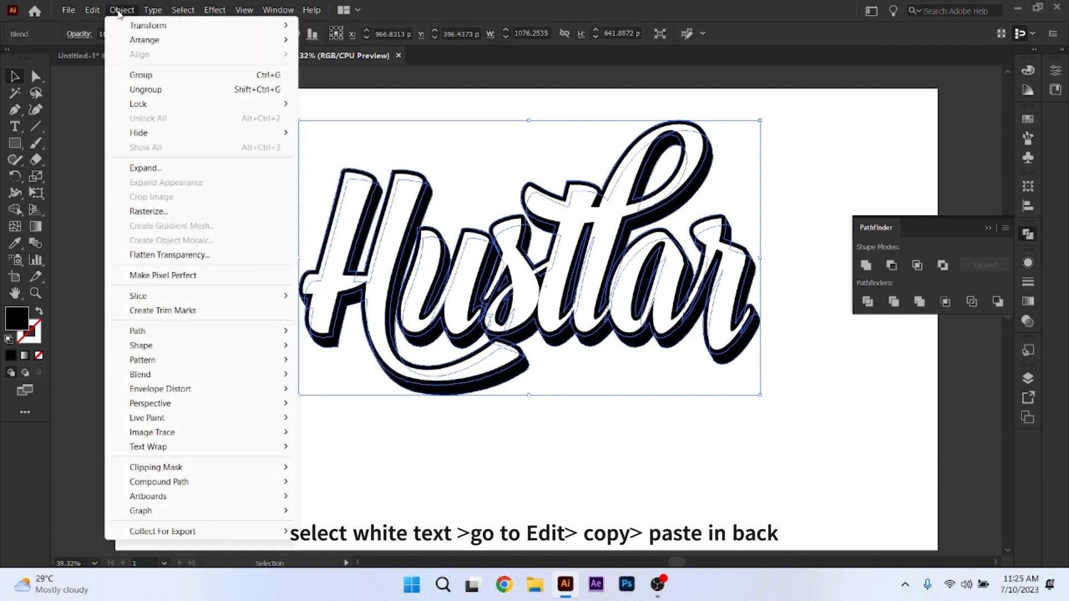
Set the black shadow blend to 15 specified steps and deselect the artwork.
{"action": "mouse_move", "coordinate": [206, 375]}
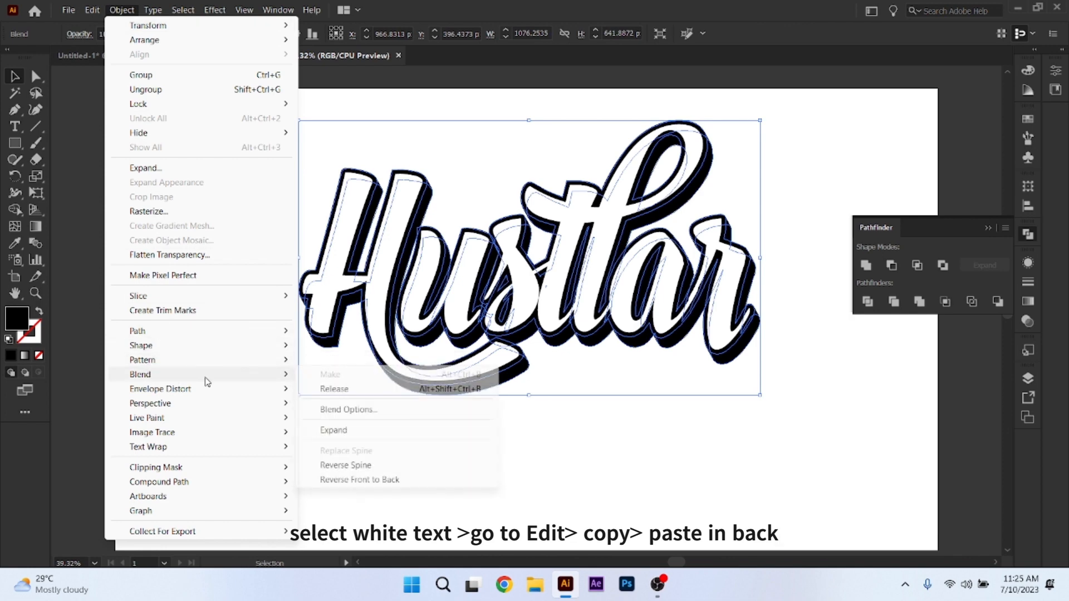
{"action": "left_click", "coordinate": [342, 410]}
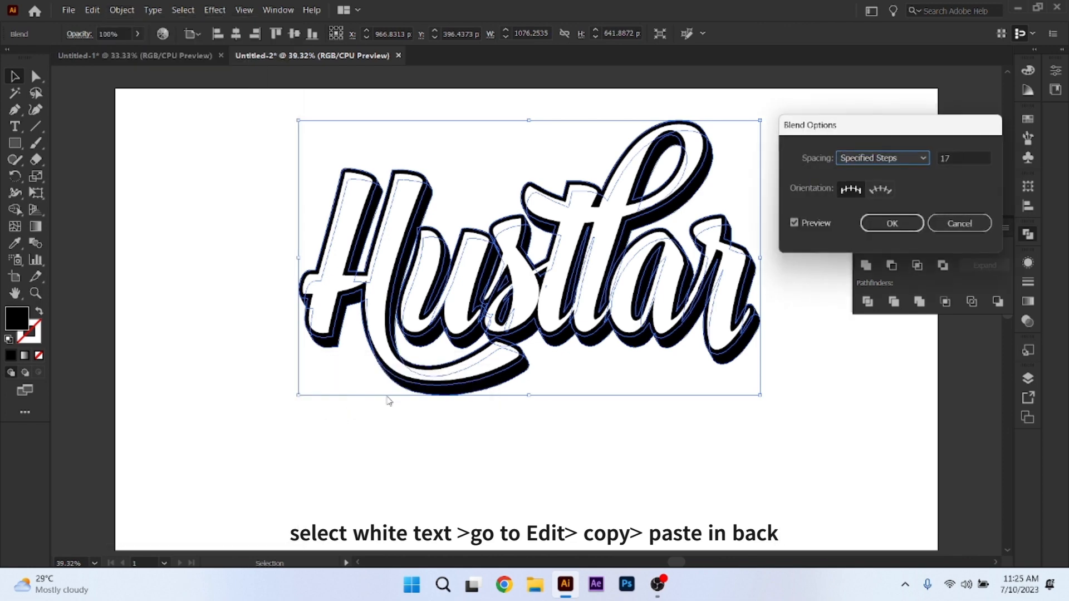
{"action": "key", "text": "Up"}
{"action": "key", "text": "Up"}
{"action": "key", "text": "Up"}
{"action": "key", "text": "Up"}
{"action": "key", "text": "Up"}
{"action": "key", "text": "Up"}
{"action": "key", "text": "Up"}
{"action": "key", "text": "Up"}
{"action": "key", "text": "Up"}
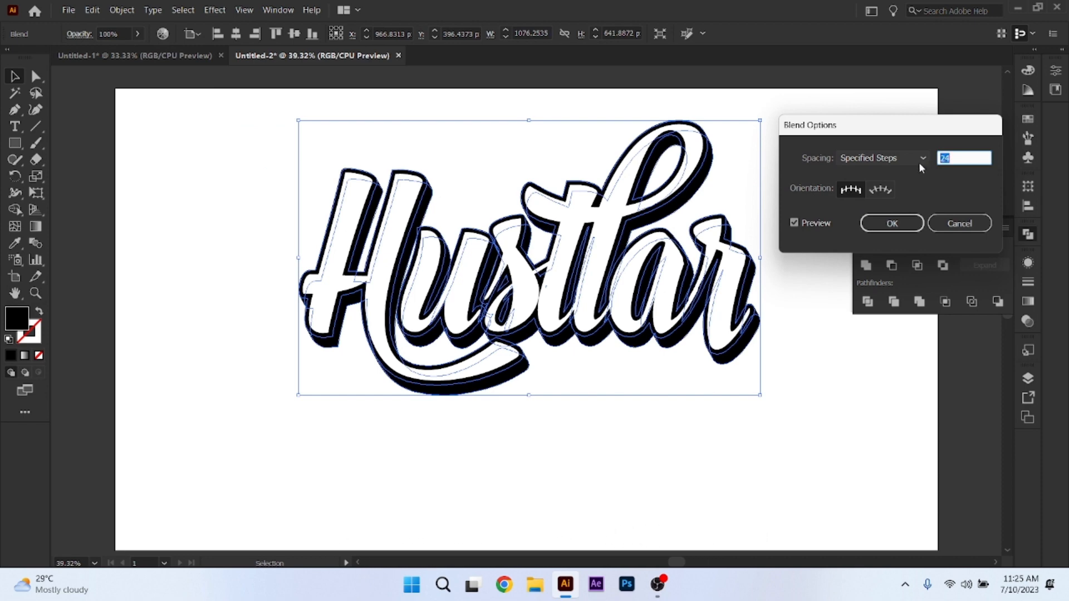
{"action": "key", "text": "Down"}
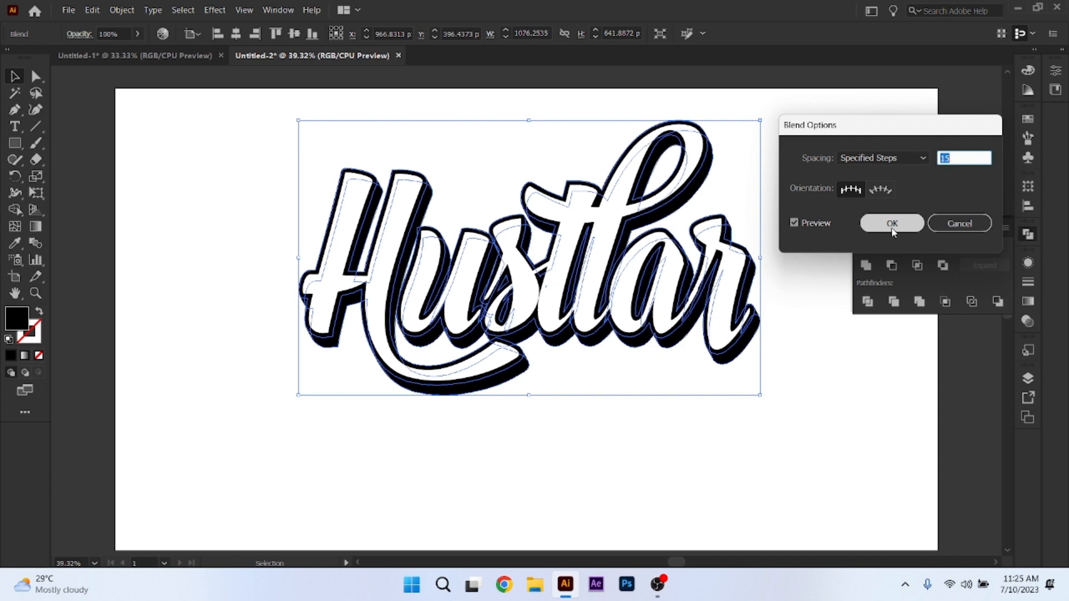
{"action": "left_click", "coordinate": [892, 225]}
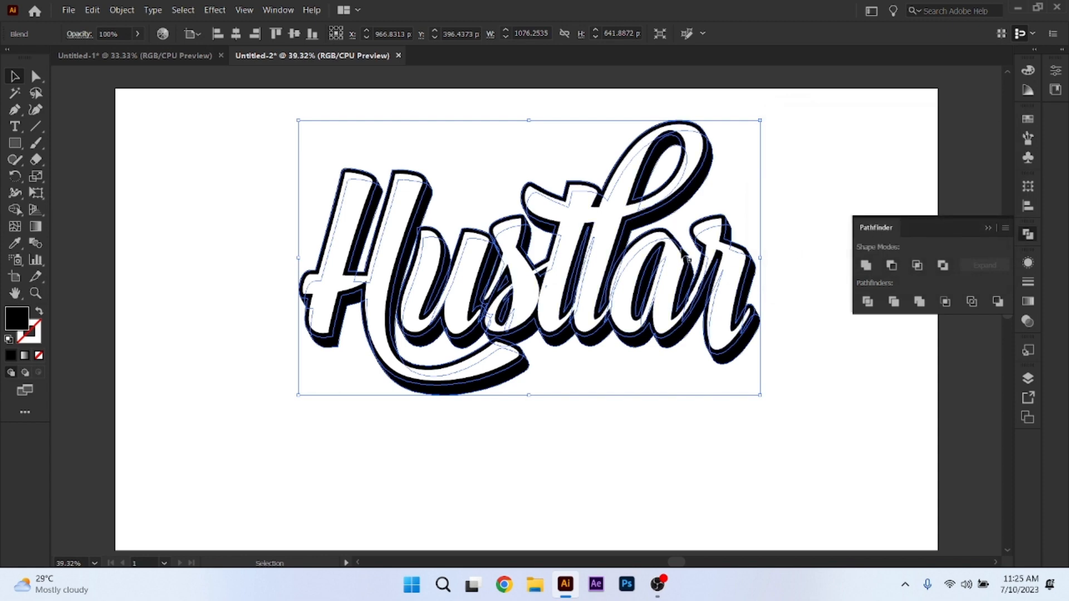
{"action": "left_click", "coordinate": [207, 207]}
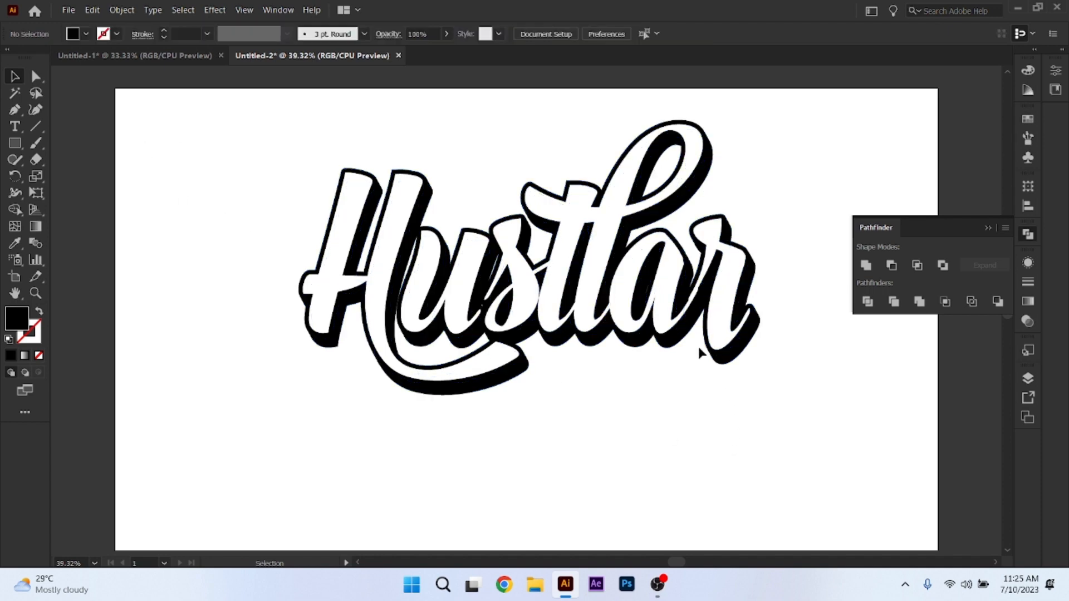
Select the whole lettering together with its blended shadow and expand it into plain shapes.
{"action": "left_click", "coordinate": [589, 304]}
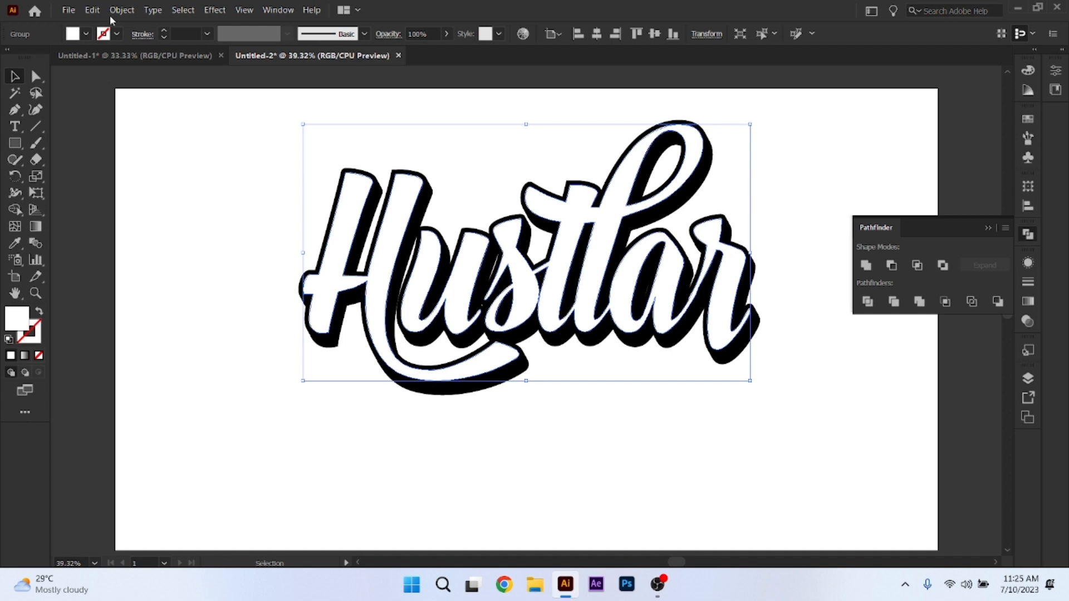
{"action": "left_click_drag", "start_coordinate": [233, 130], "coordinate": [657, 422]}
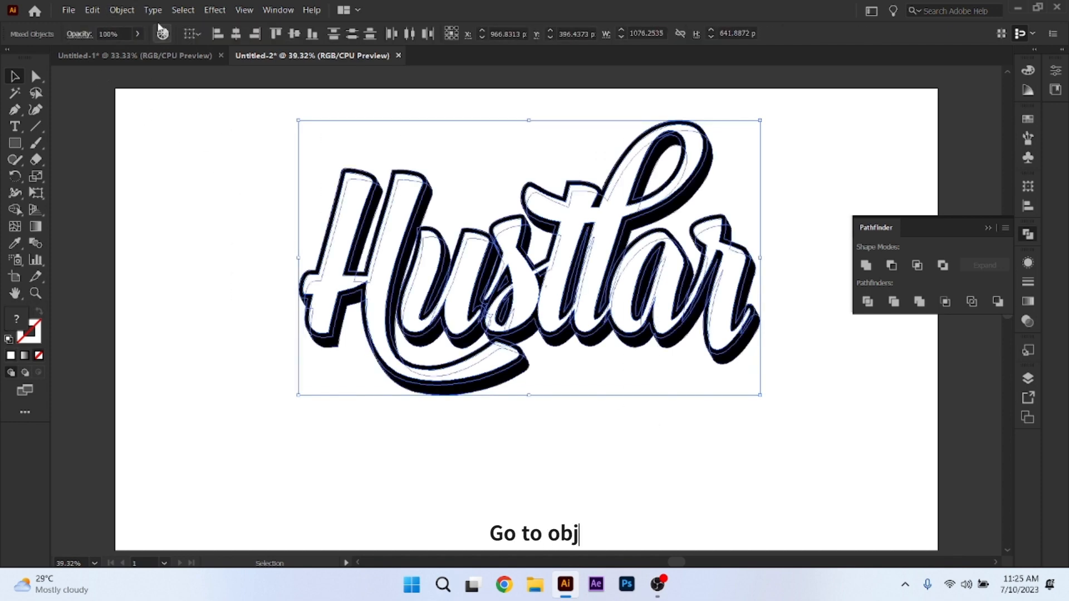
{"action": "left_click", "coordinate": [113, 12]}
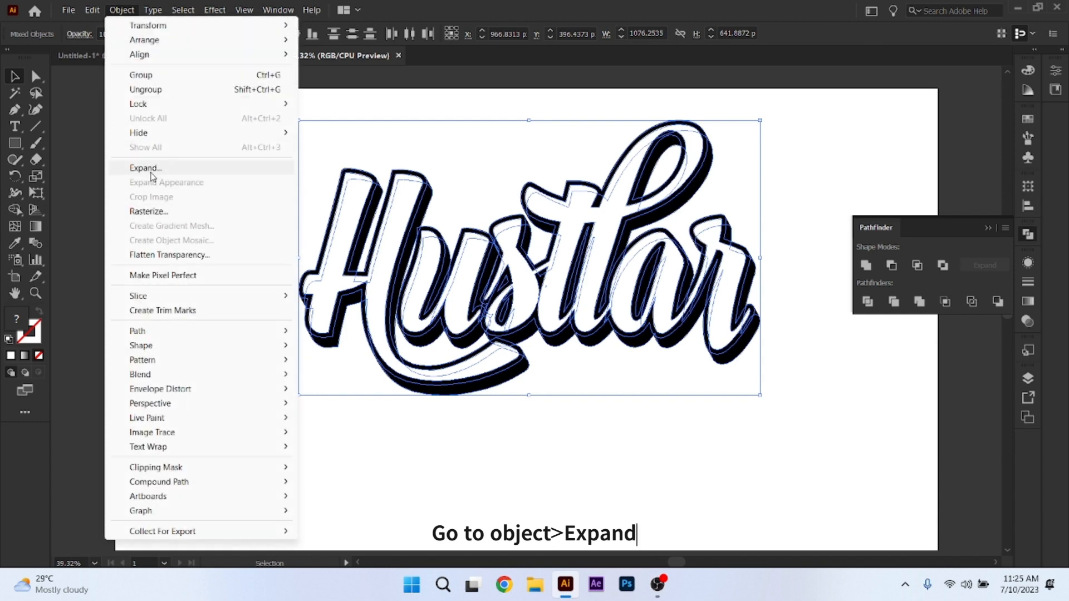
{"action": "left_click", "coordinate": [153, 170]}
{"action": "left_click", "coordinate": [499, 371]}
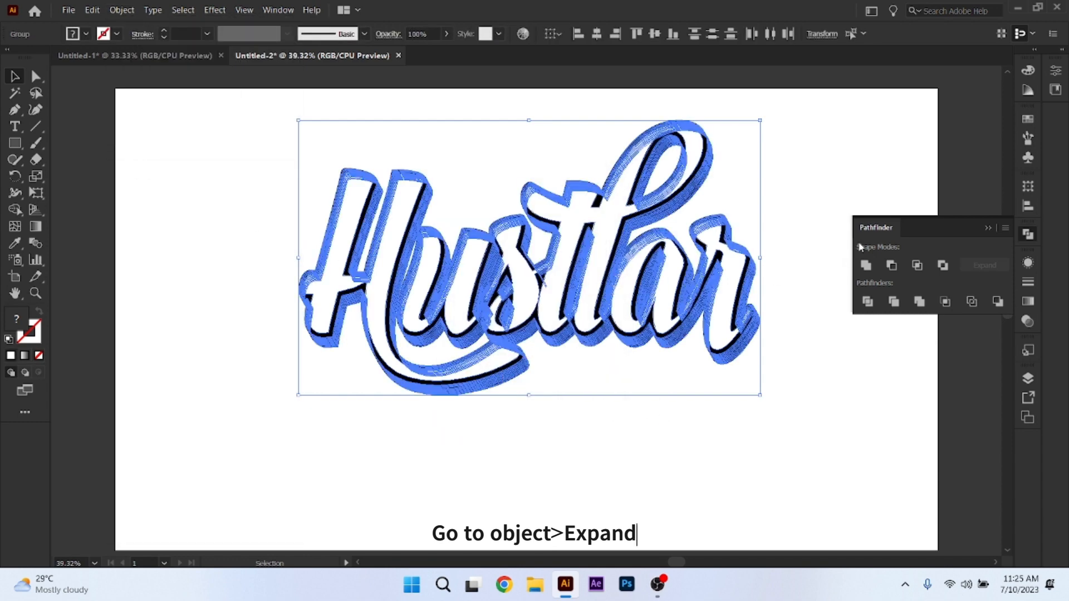
Merge the expanded lettering shapes with Pathfinder, ungroup the merged artwork and deselect it.
{"action": "left_click", "coordinate": [924, 304]}
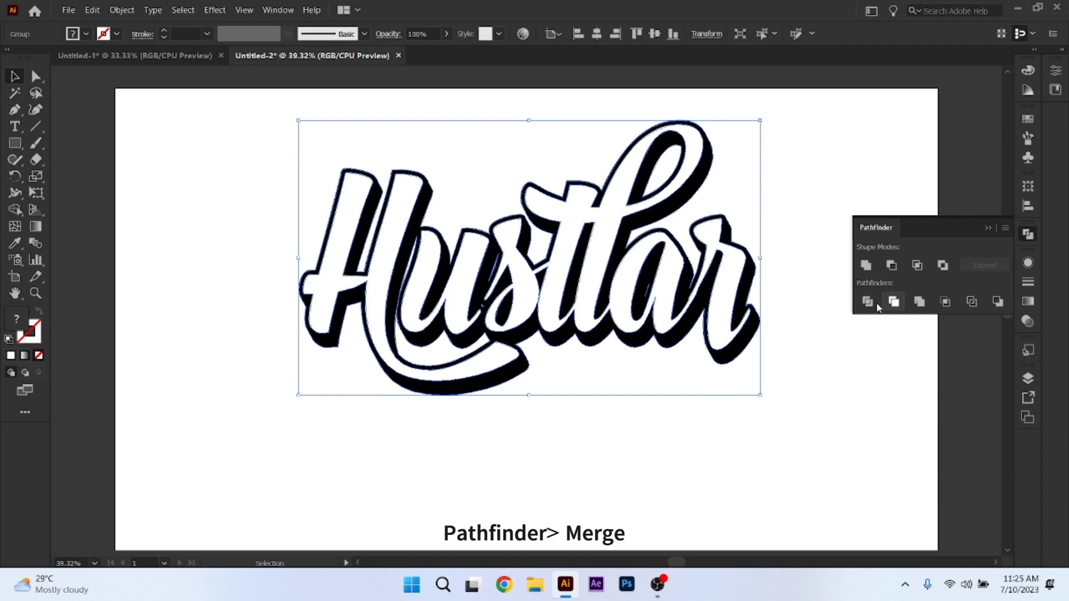
{"action": "right_click", "coordinate": [618, 214]}
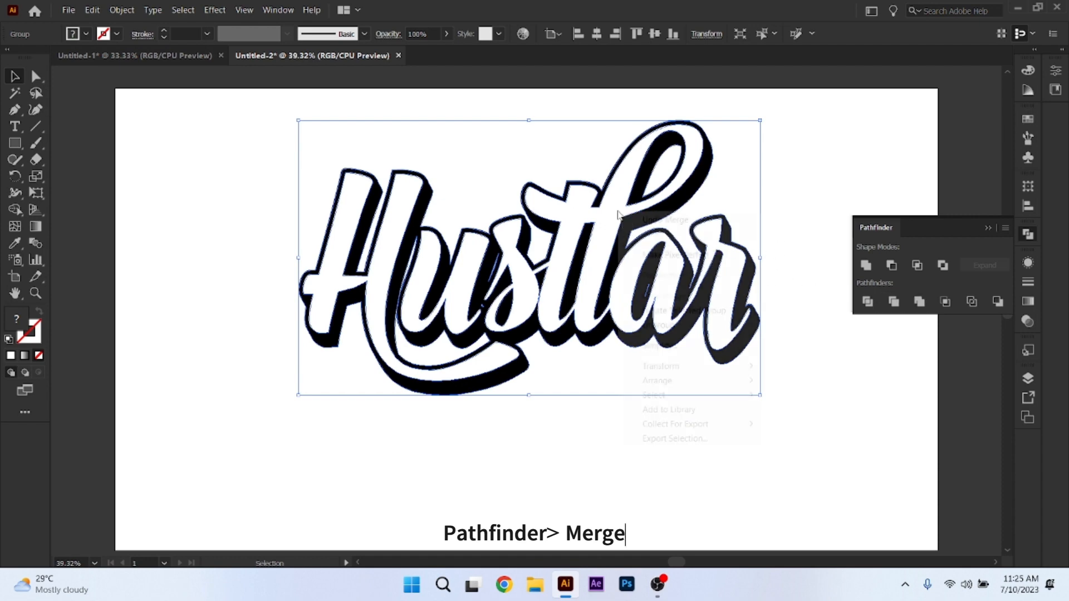
{"action": "left_click", "coordinate": [656, 326]}
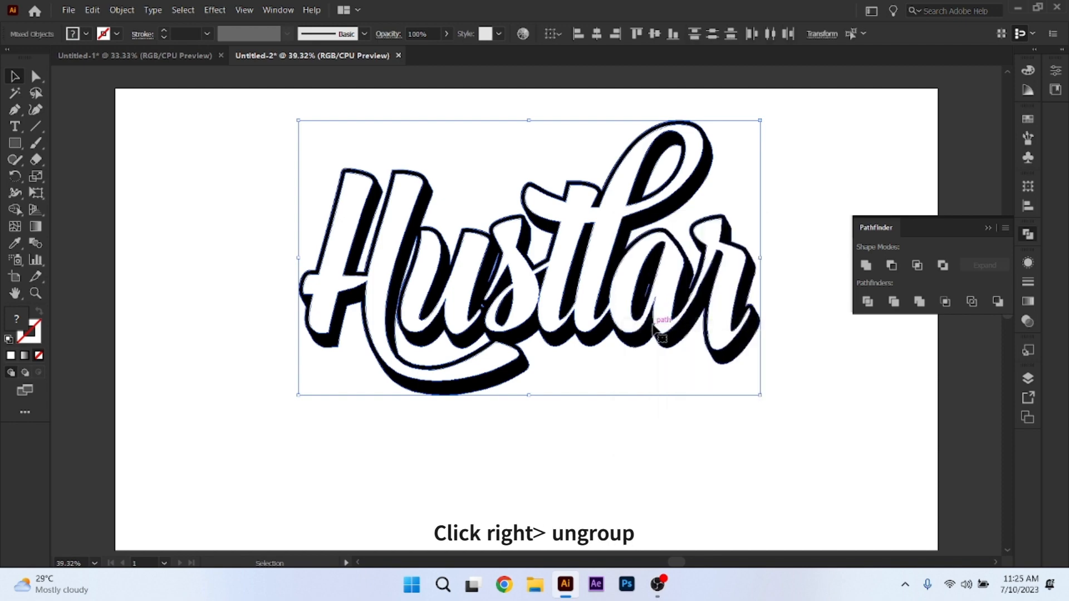
{"action": "left_click", "coordinate": [774, 221]}
Select all the white letter shapes of the word and group them.
{"action": "left_click", "coordinate": [727, 300]}
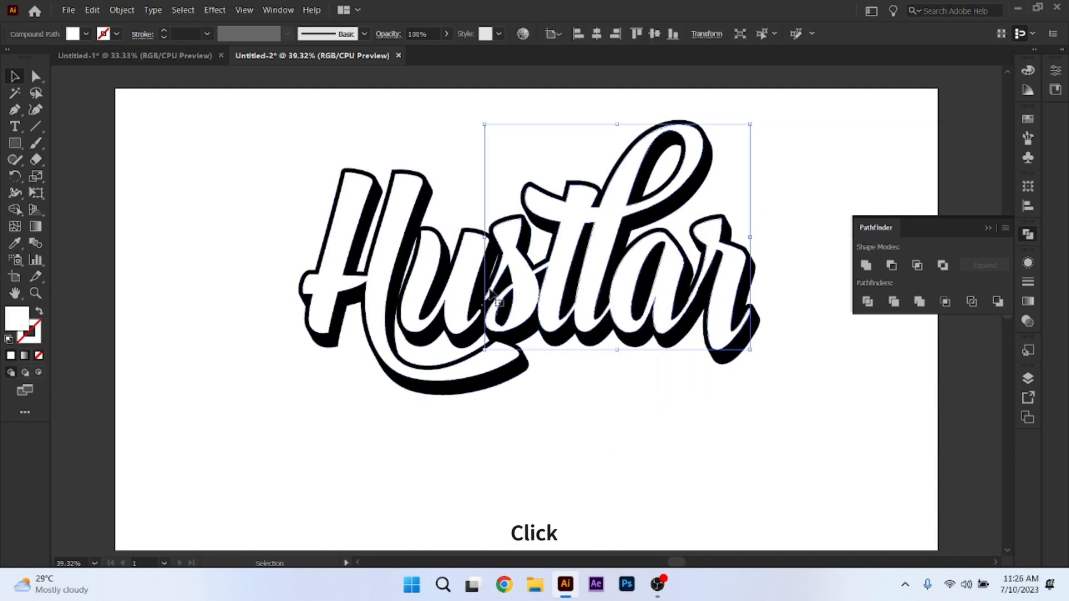
{"action": "left_click", "coordinate": [456, 294], "text": "shift"}
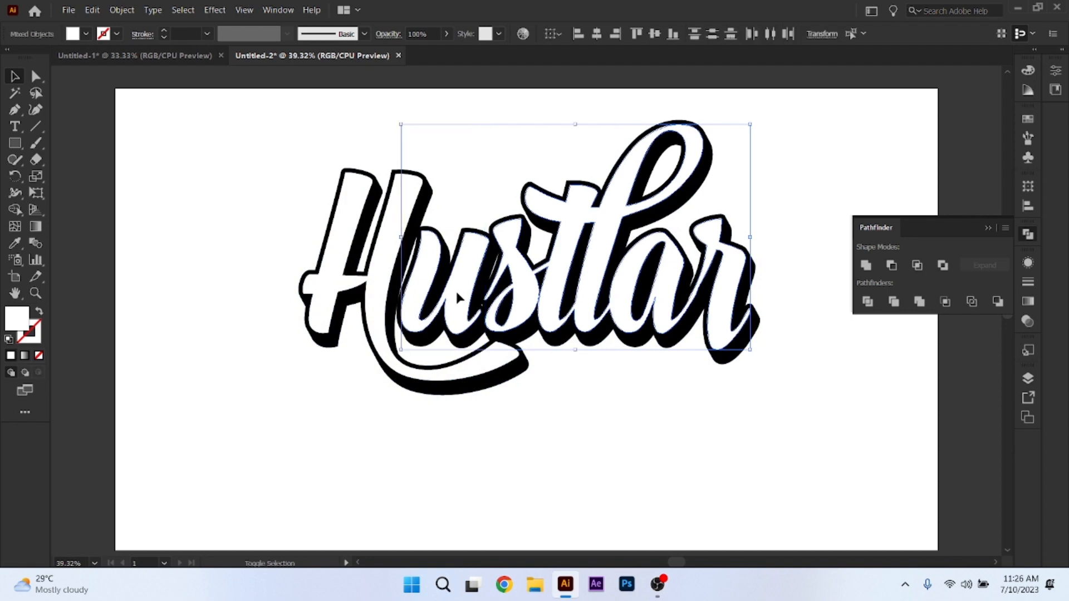
{"action": "left_click", "coordinate": [383, 290], "text": "shift"}
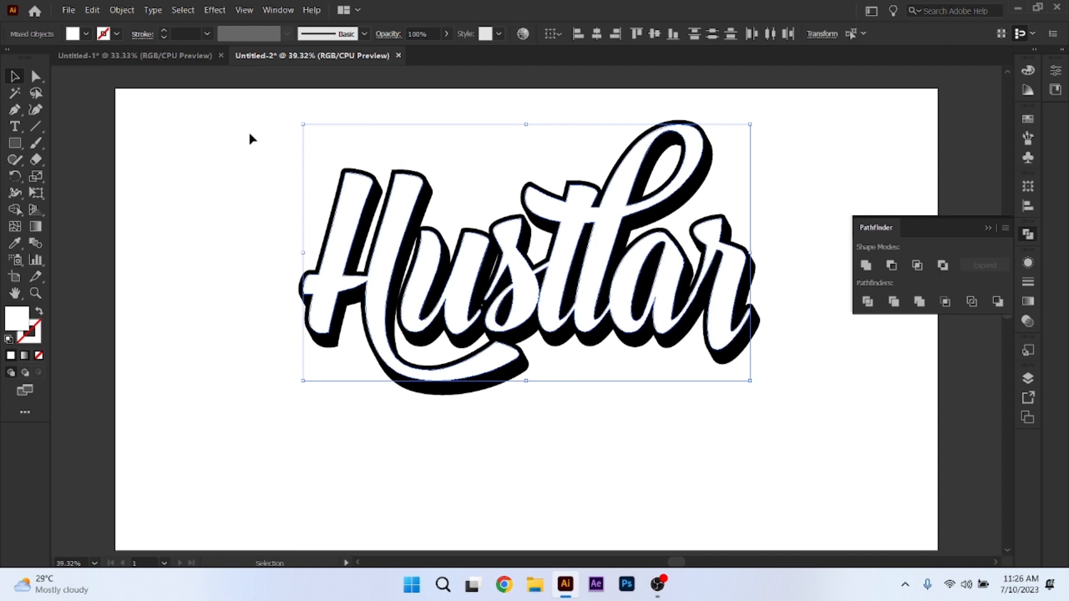
{"action": "left_click", "coordinate": [123, 10]}
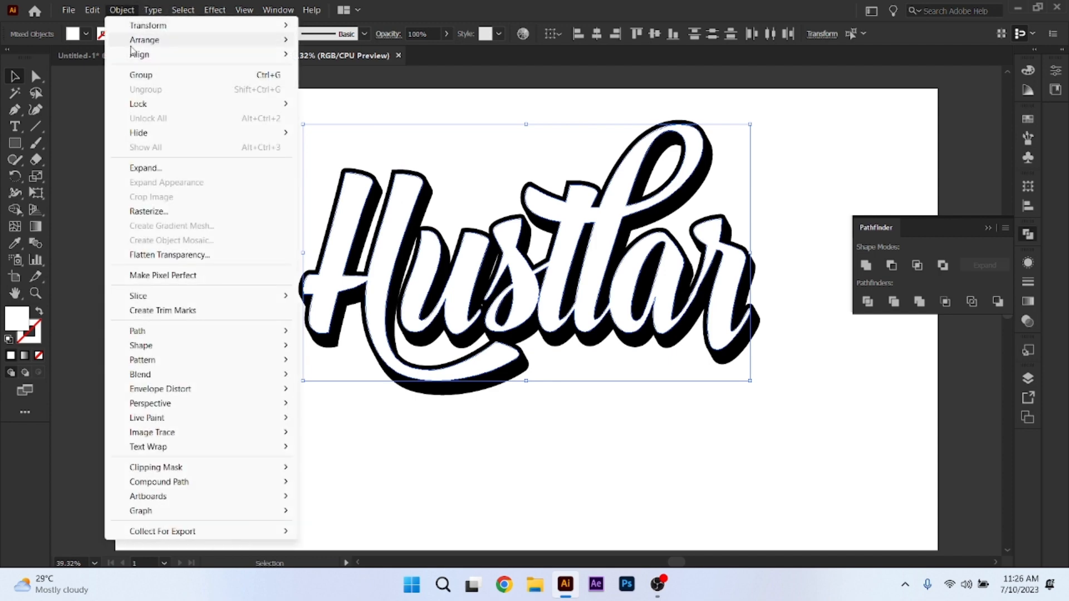
{"action": "left_click", "coordinate": [139, 76]}
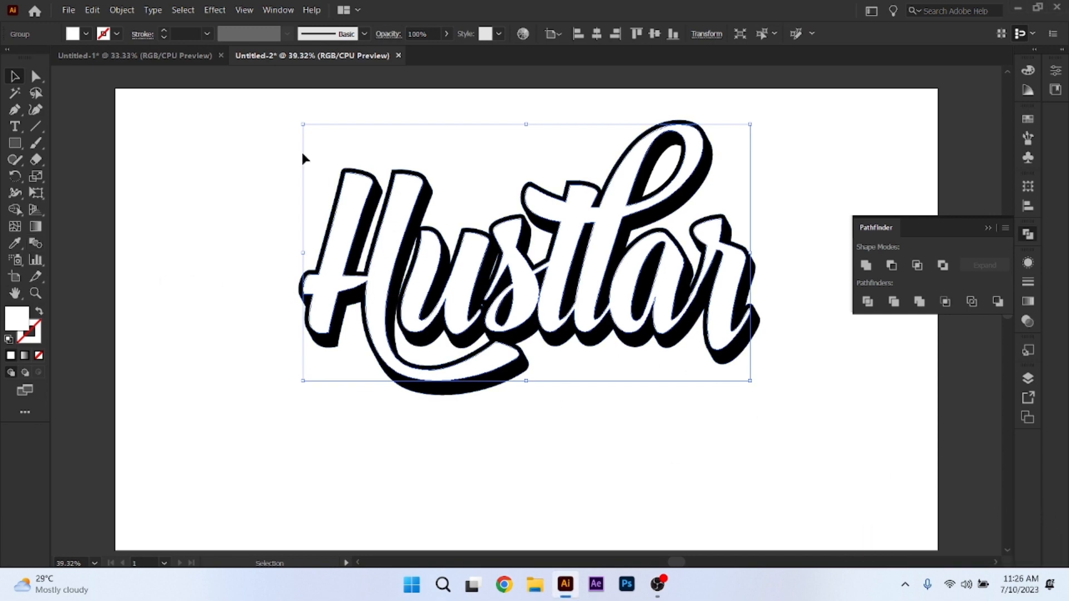
Copy the white letter group, paste the copy in back and nudge it to the right of the original.
{"action": "left_click", "coordinate": [93, 11]}
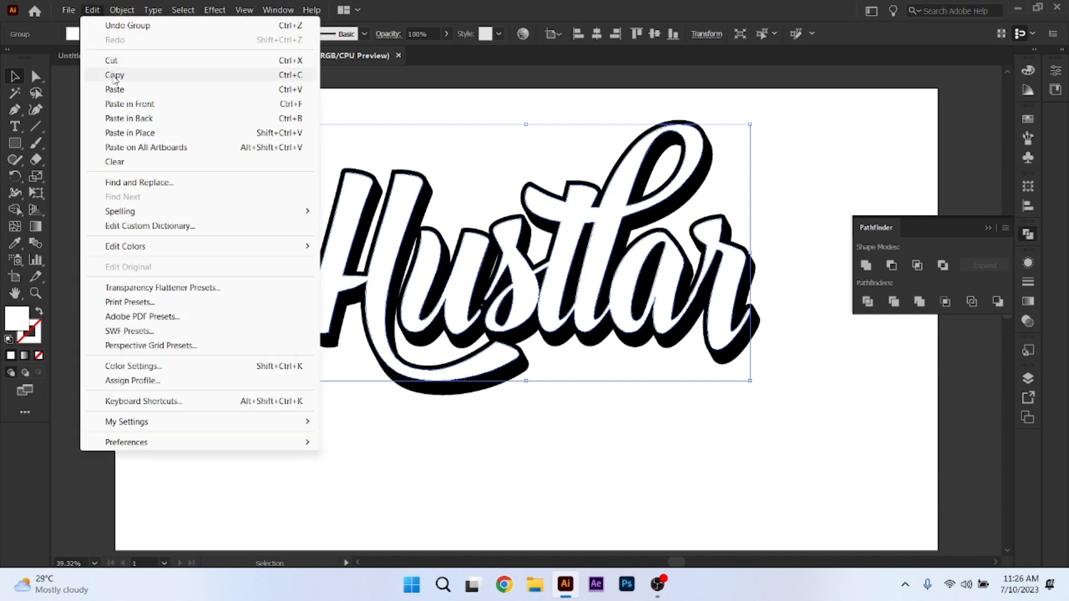
{"action": "left_click", "coordinate": [113, 74]}
{"action": "left_click", "coordinate": [93, 11]}
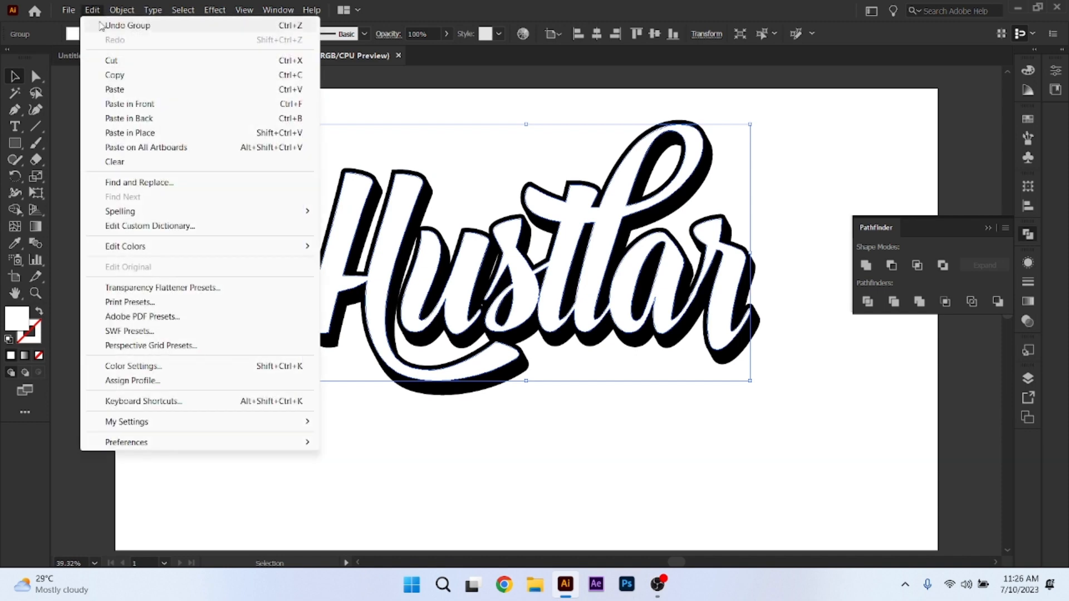
{"action": "left_click", "coordinate": [128, 119]}
{"action": "key", "text": "Right"}
{"action": "key", "text": "Right"}
{"action": "key", "text": "Right"}
{"action": "key", "text": "Right"}
{"action": "key", "text": "Right"}
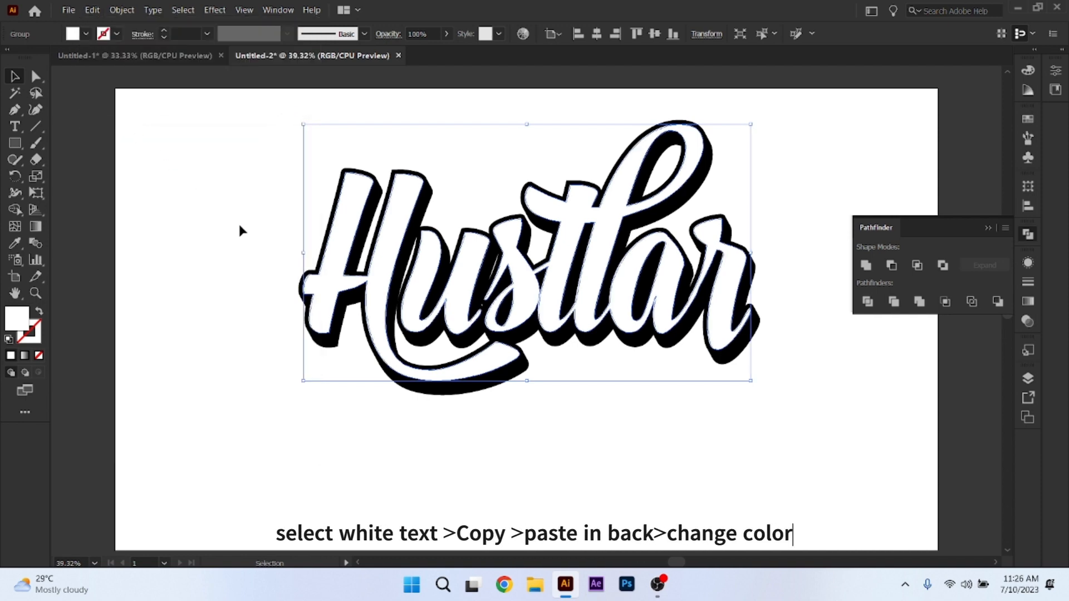
{"action": "key", "text": "Right"}
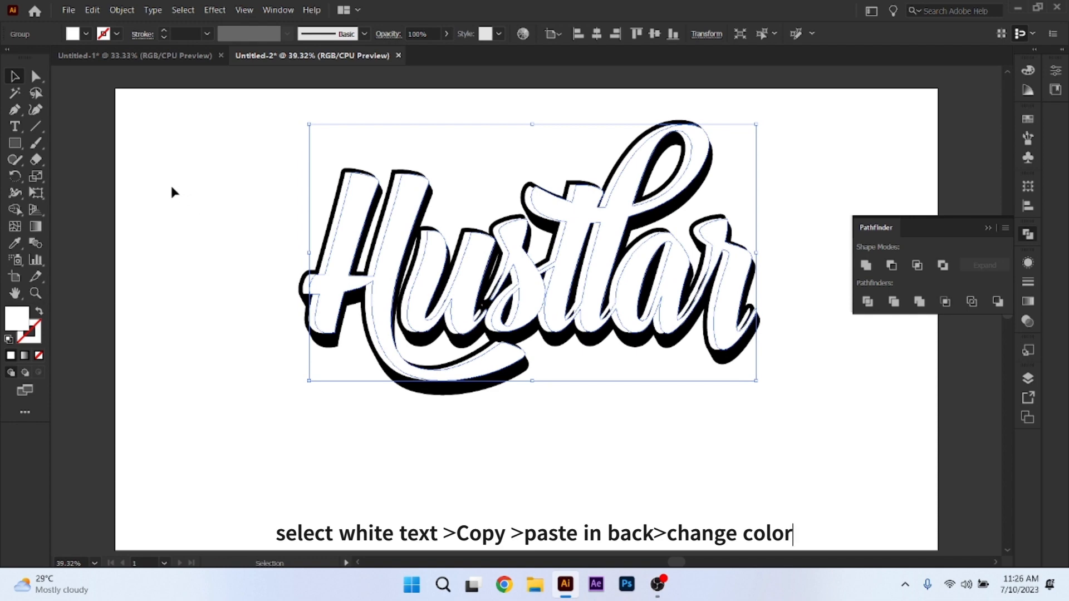
Fill the rear copy of the letters with pink FF5FE1.
{"action": "double_click", "coordinate": [20, 320]}
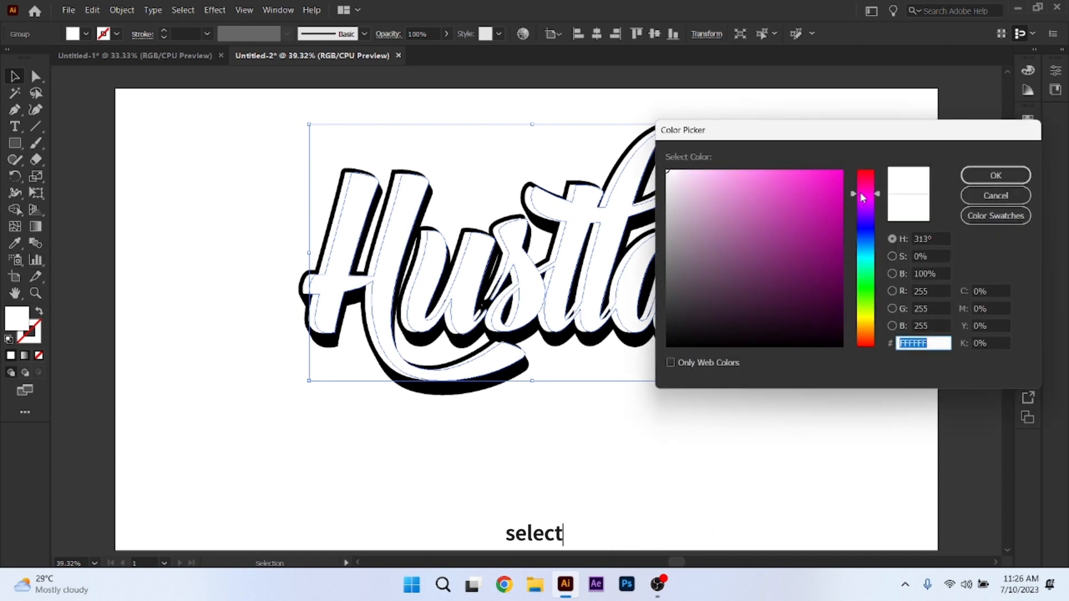
{"action": "mouse_move", "coordinate": [731, 185]}
{"action": "left_mouse_down"}
{"action": "mouse_move", "coordinate": [748, 179]}
{"action": "mouse_move", "coordinate": [752, 160]}
{"action": "mouse_move", "coordinate": [778, 155]}
{"action": "left_mouse_up"}
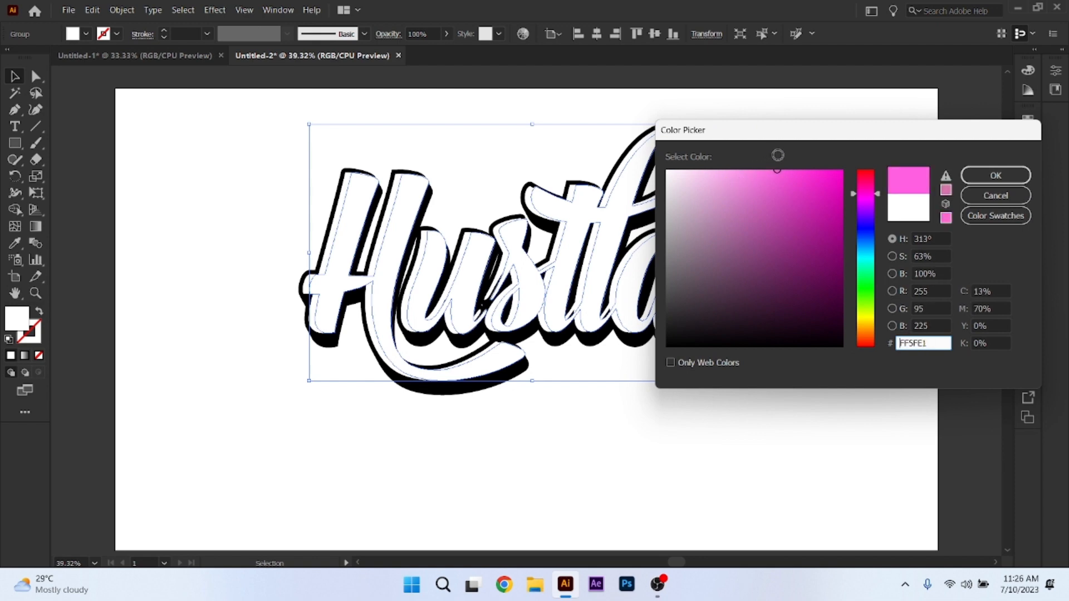
{"action": "left_click", "coordinate": [987, 176]}
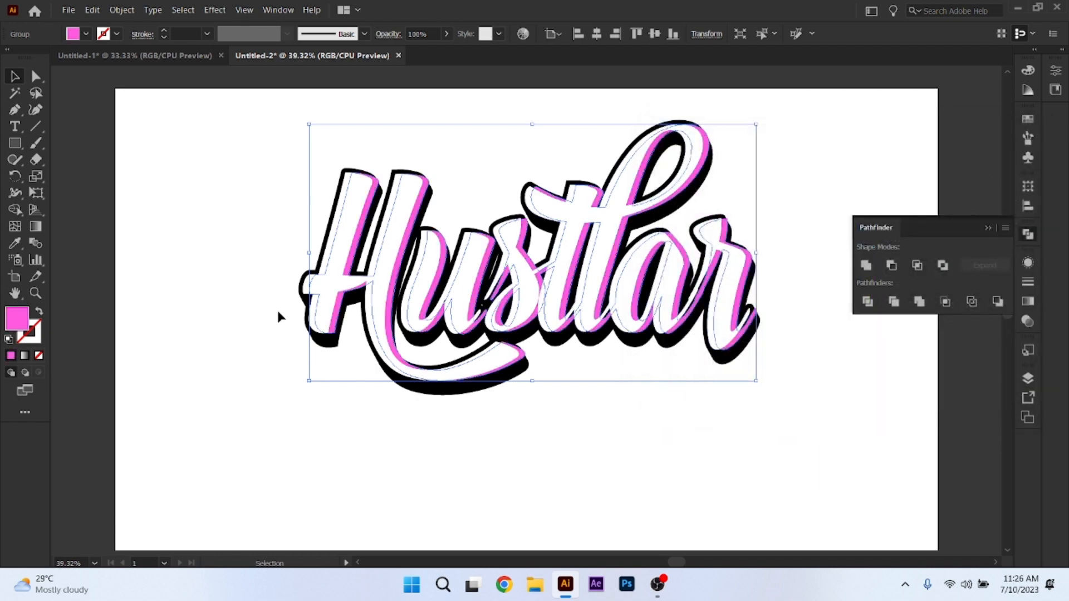
Nudge the pink copy back to the left to narrow the pink edge beside the white letters, and deselect it.
{"action": "key", "text": "Left"}
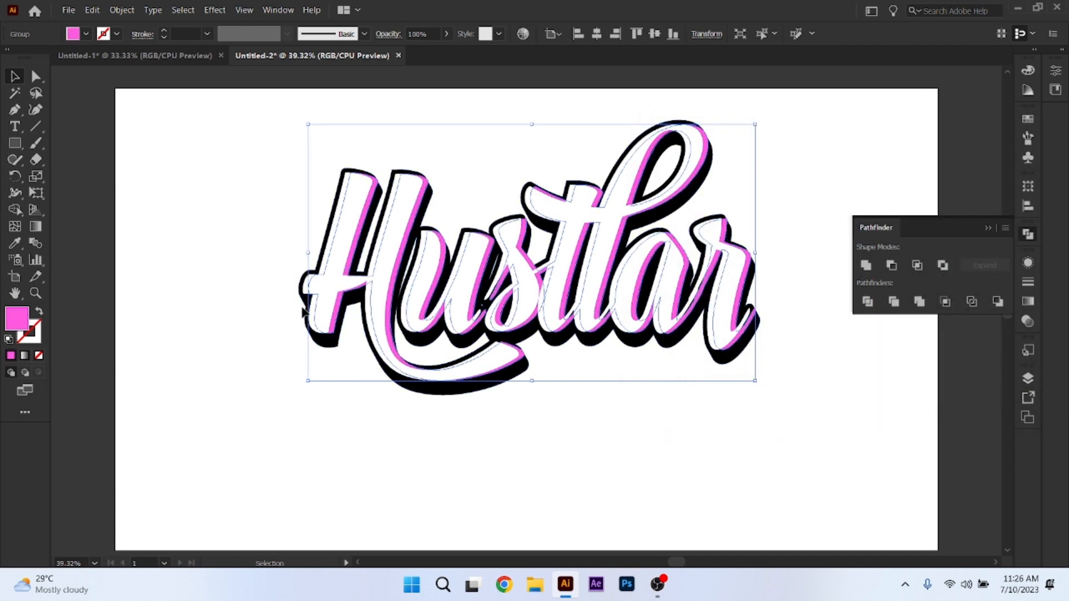
{"action": "key", "text": "Left"}
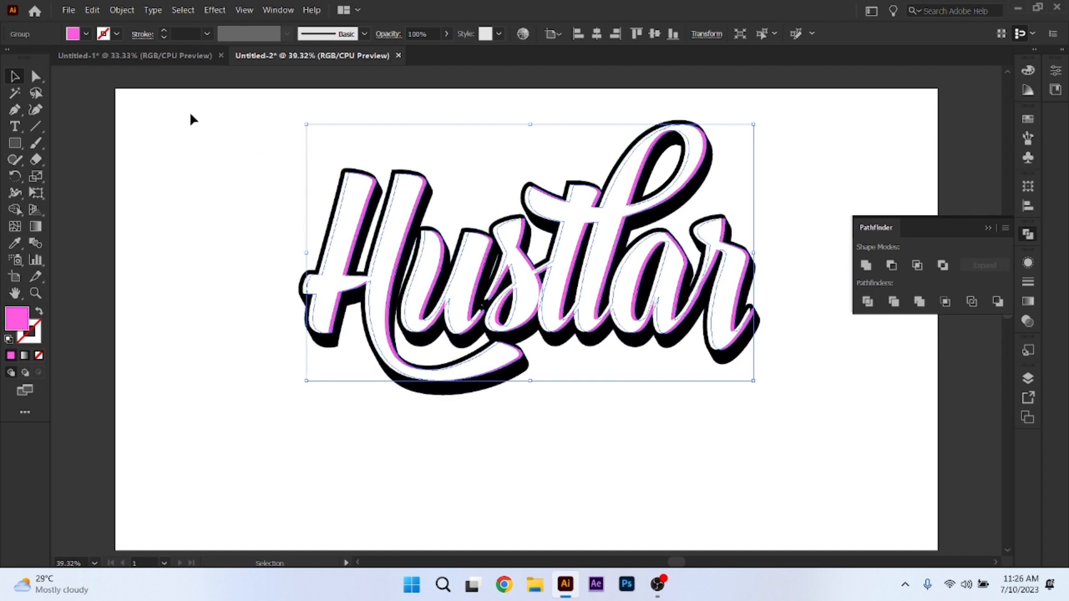
{"action": "key", "text": "Left"}
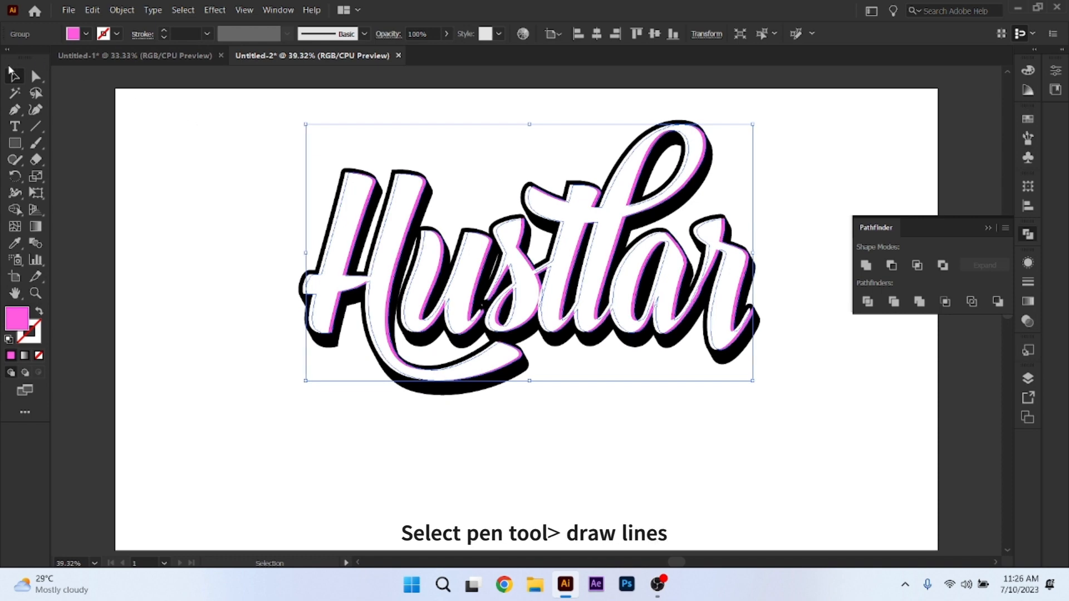
{"action": "left_click", "coordinate": [242, 189]}
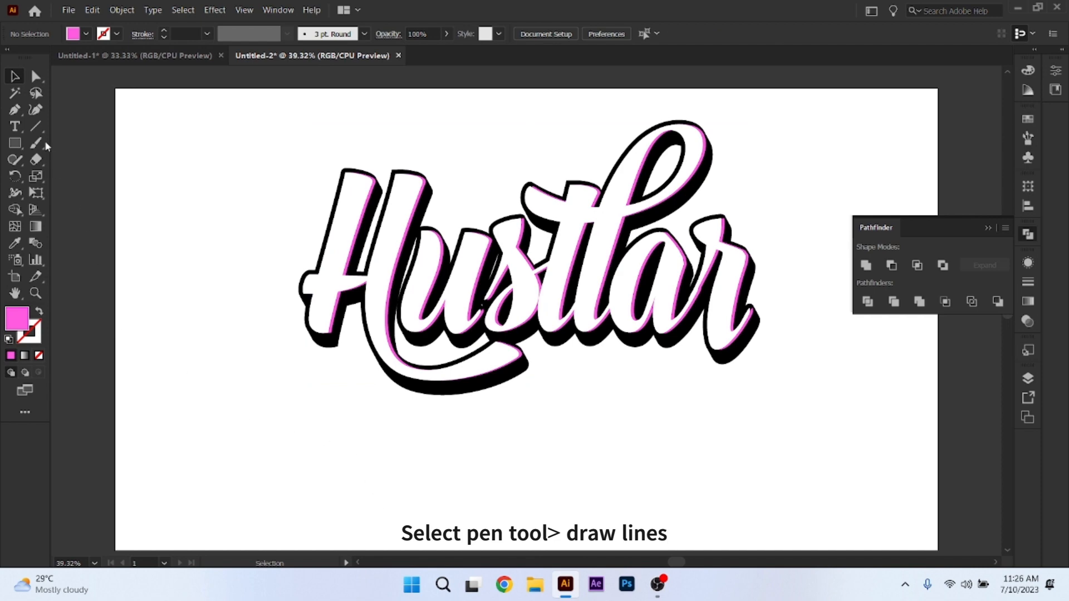
With the Pen tool and a black fill, draw a thin closed wedge about 48 px long under the left end of the H's crossbar.
{"action": "left_click", "coordinate": [15, 113]}
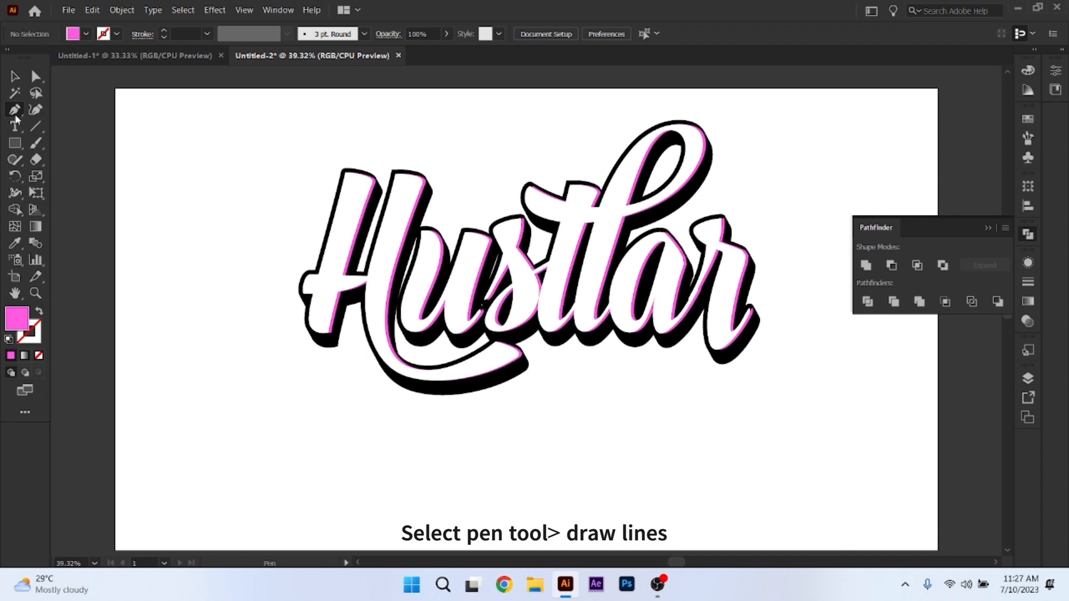
{"action": "double_click", "coordinate": [16, 325]}
{"action": "left_click_drag", "start_coordinate": [733, 306], "coordinate": [658, 351]}
{"action": "left_click", "coordinate": [995, 176]}
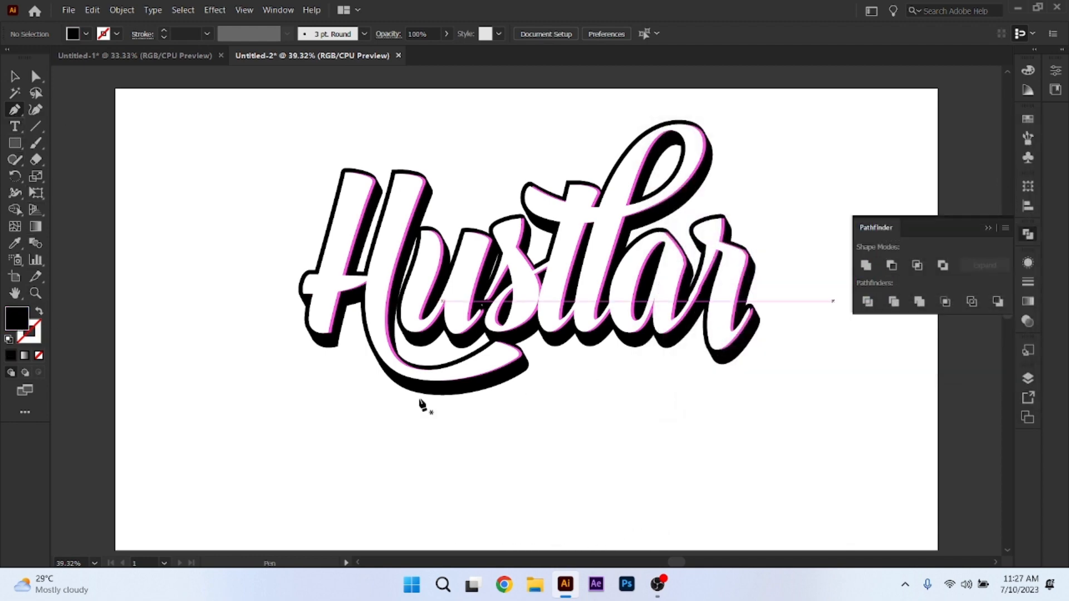
{"action": "scroll", "coordinate": [286, 306], "scroll_direction": "up", "scroll_amount": 4}
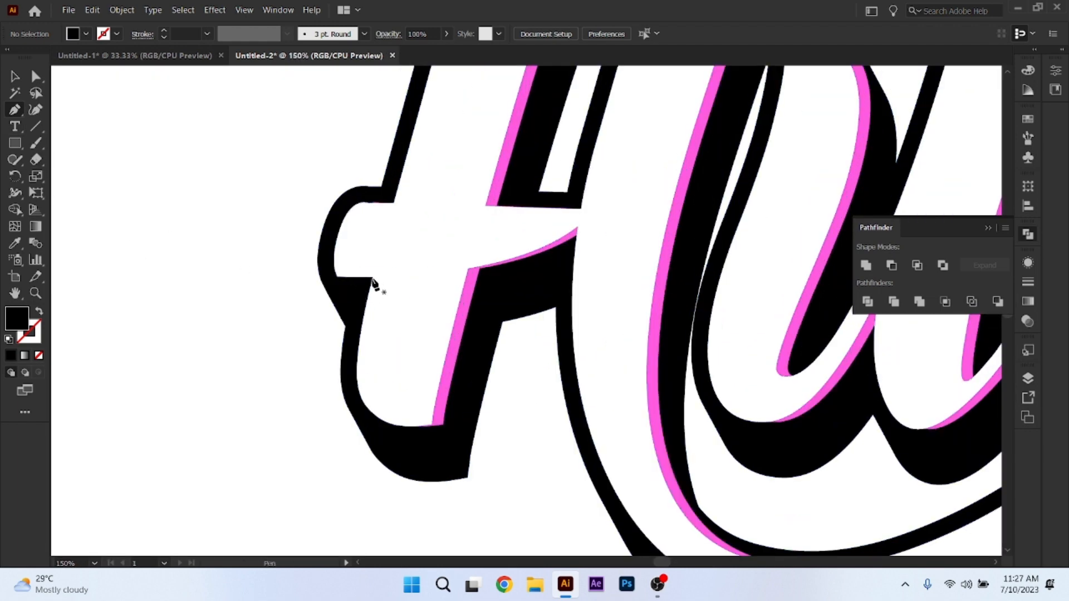
{"action": "left_click", "coordinate": [341, 276]}
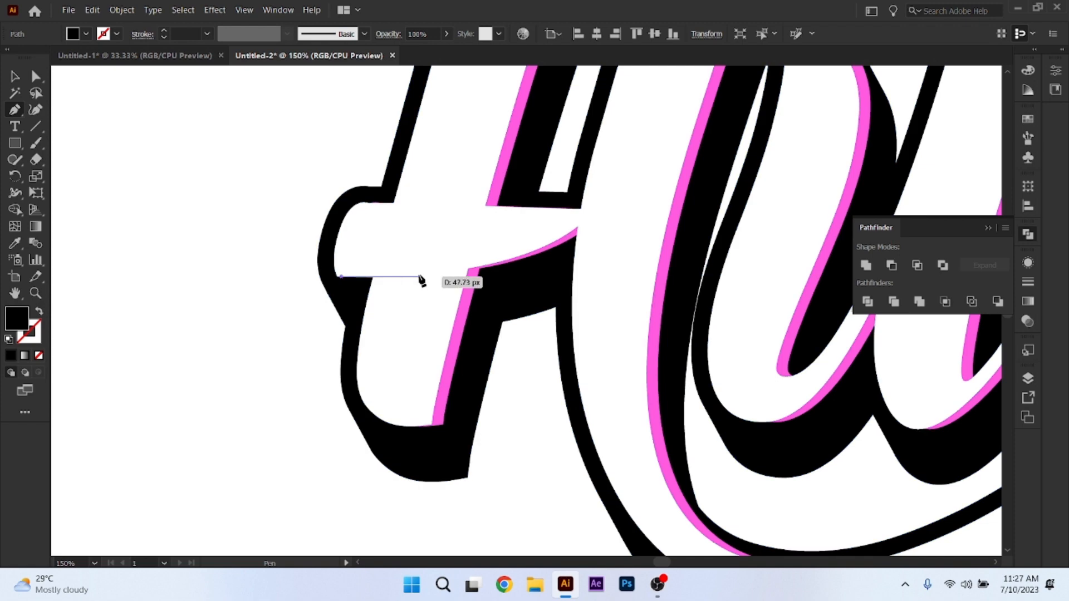
{"action": "left_click", "coordinate": [420, 276]}
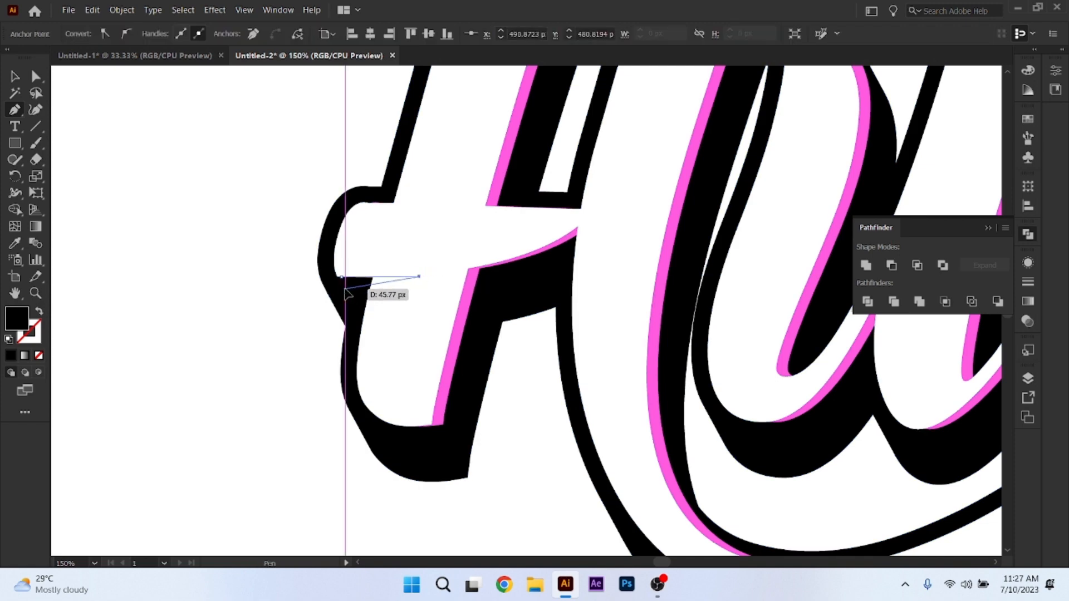
{"action": "mouse_move", "coordinate": [345, 289]}
{"action": "left_mouse_down"}
{"action": "mouse_move", "coordinate": [313, 286]}
{"action": "mouse_move", "coordinate": [350, 292]}
{"action": "mouse_move", "coordinate": [342, 281]}
{"action": "left_mouse_up"}
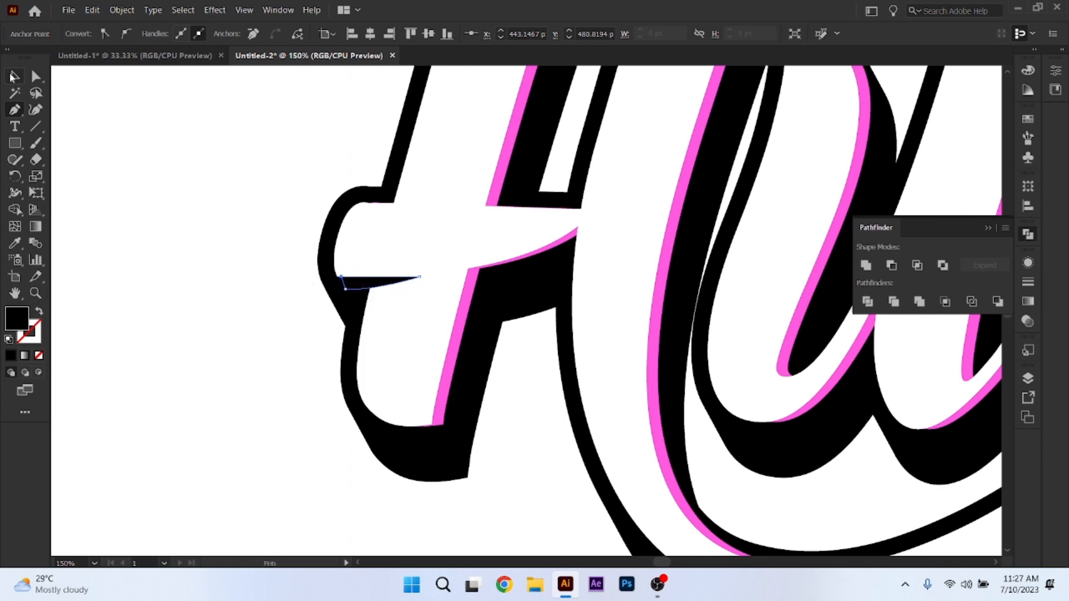
Deselect the H wedge and draw a thin closed black Pen wedge, about 38 px wide, where the s's connecting stroke meets the t.
{"action": "left_click", "coordinate": [14, 76]}
{"action": "left_click", "coordinate": [191, 358]}
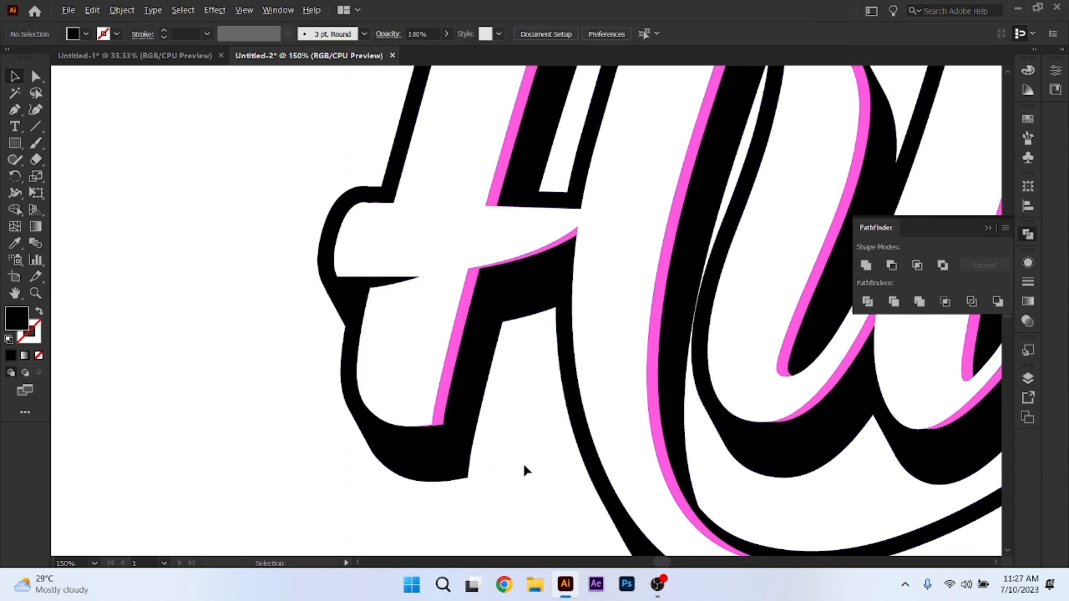
{"action": "scroll", "coordinate": [526, 462], "scroll_direction": "down", "scroll_amount": 1}
{"action": "scroll", "coordinate": [539, 459], "scroll_direction": "down", "scroll_amount": 1}
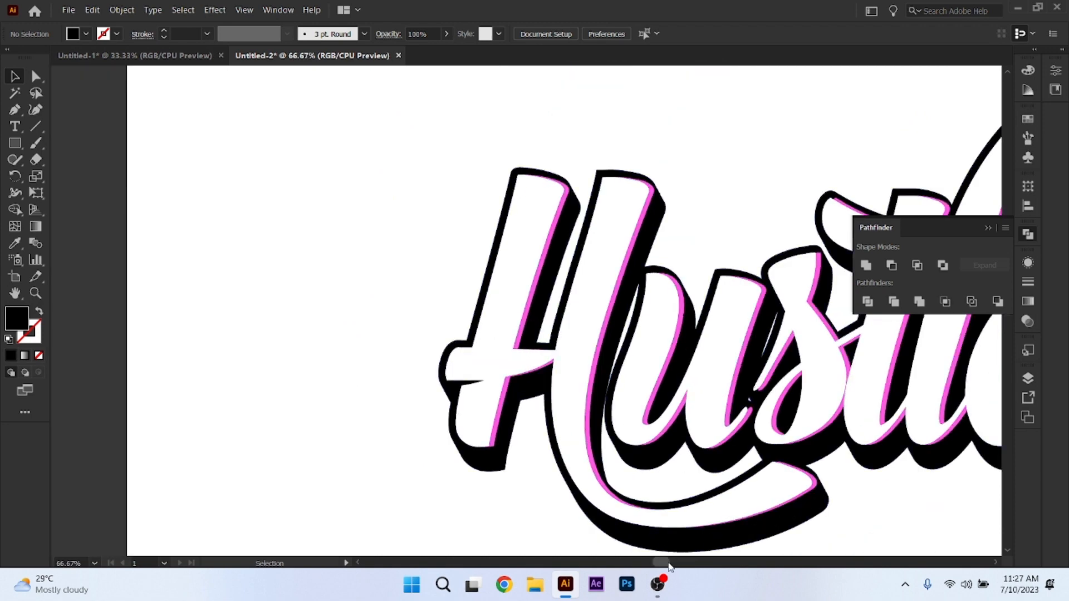
{"action": "left_click_drag", "start_coordinate": [671, 567], "coordinate": [685, 565]}
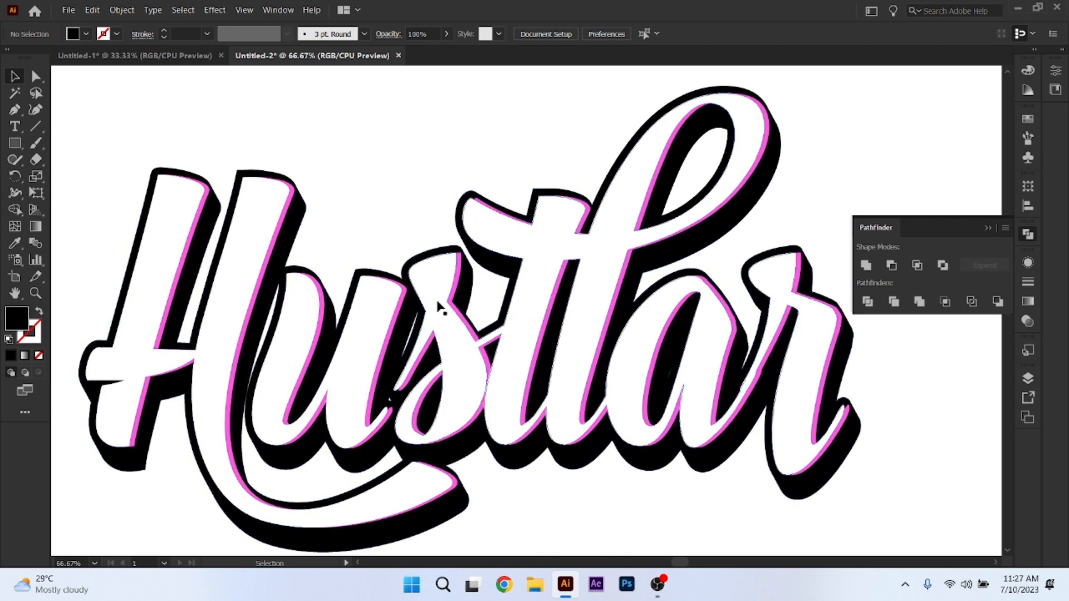
{"action": "left_click", "coordinate": [14, 109]}
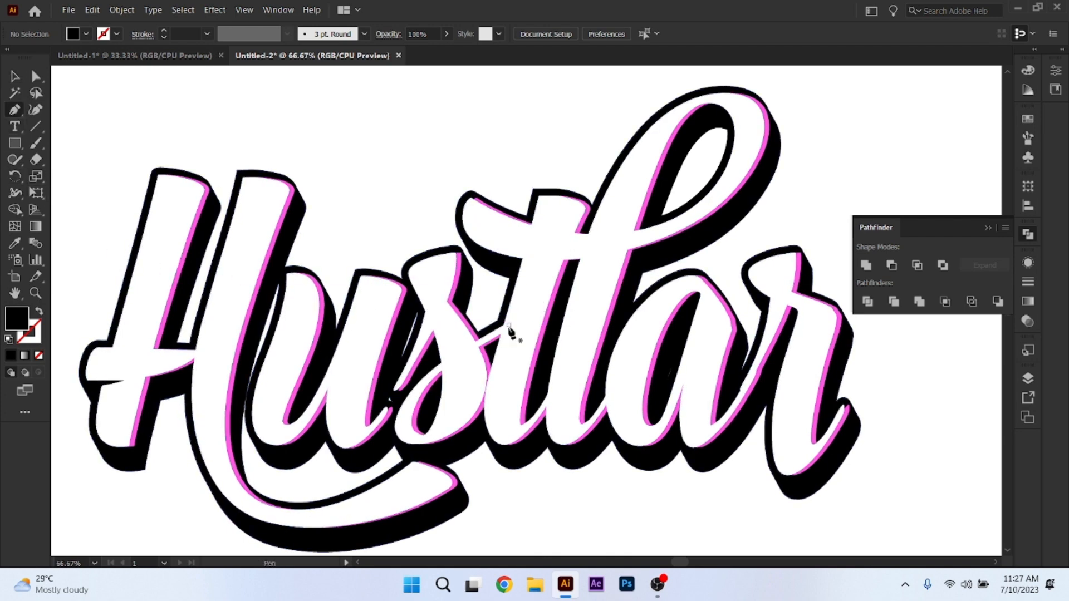
{"action": "scroll", "coordinate": [510, 332], "scroll_direction": "up", "scroll_amount": 1}
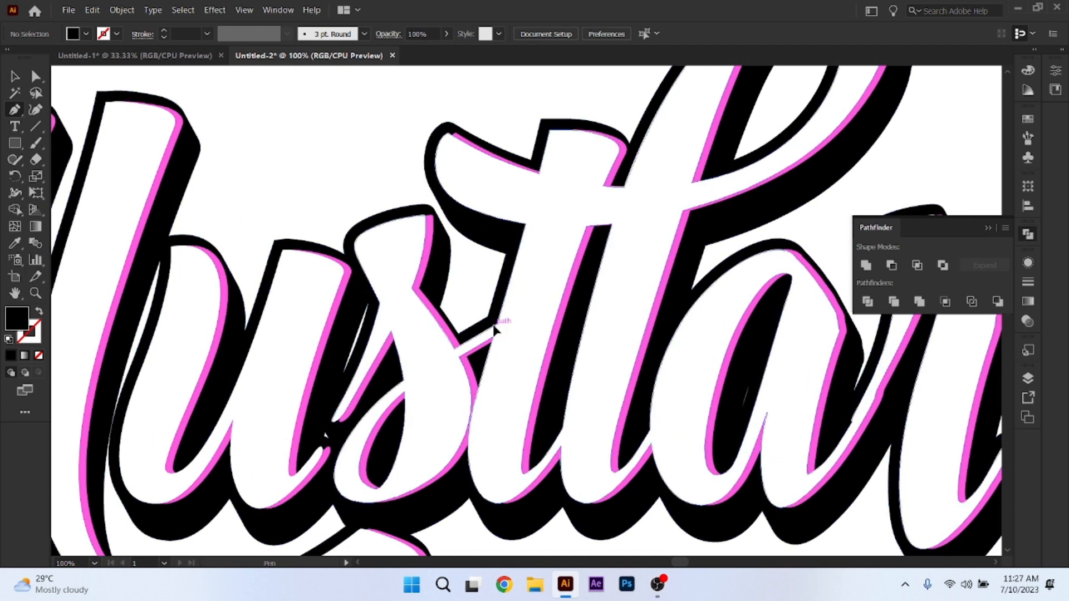
{"action": "left_click", "coordinate": [494, 326]}
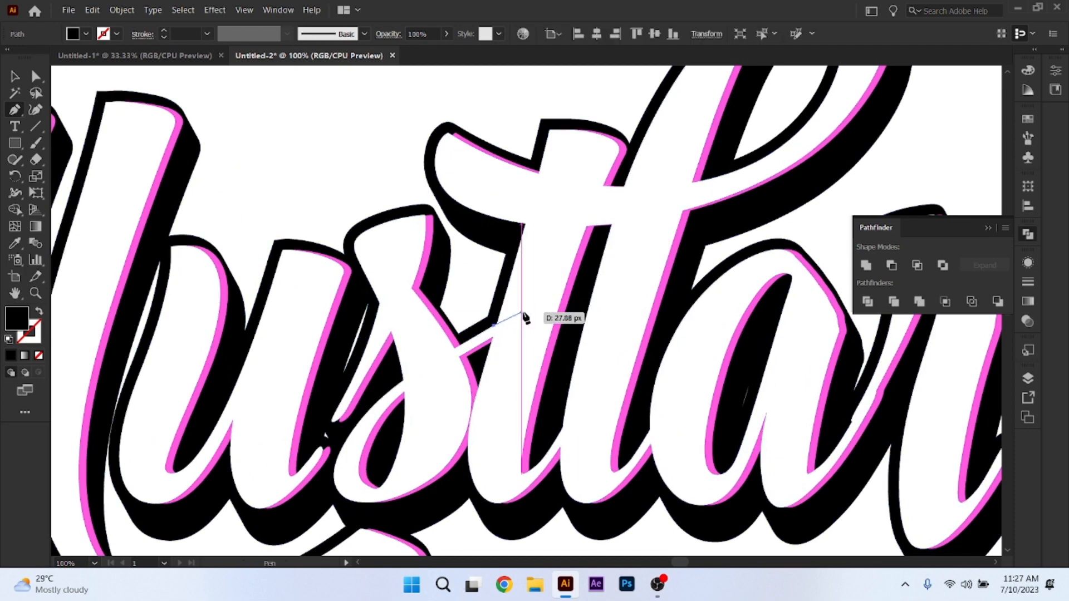
{"action": "left_click", "coordinate": [522, 314]}
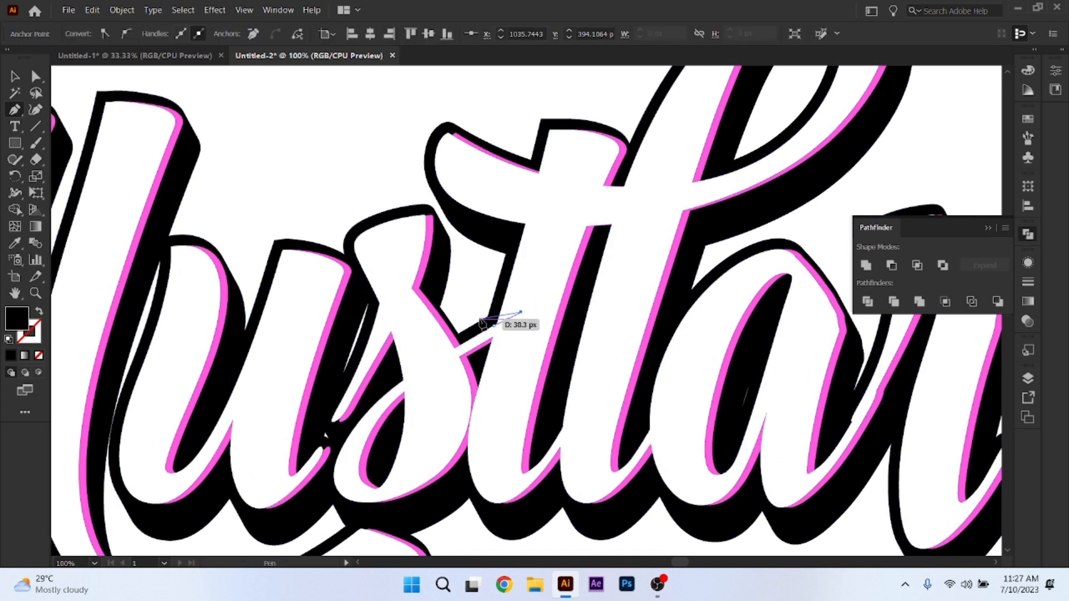
{"action": "left_click_drag", "start_coordinate": [488, 319], "coordinate": [454, 335]}
{"action": "key", "text": "ctrl+z"}
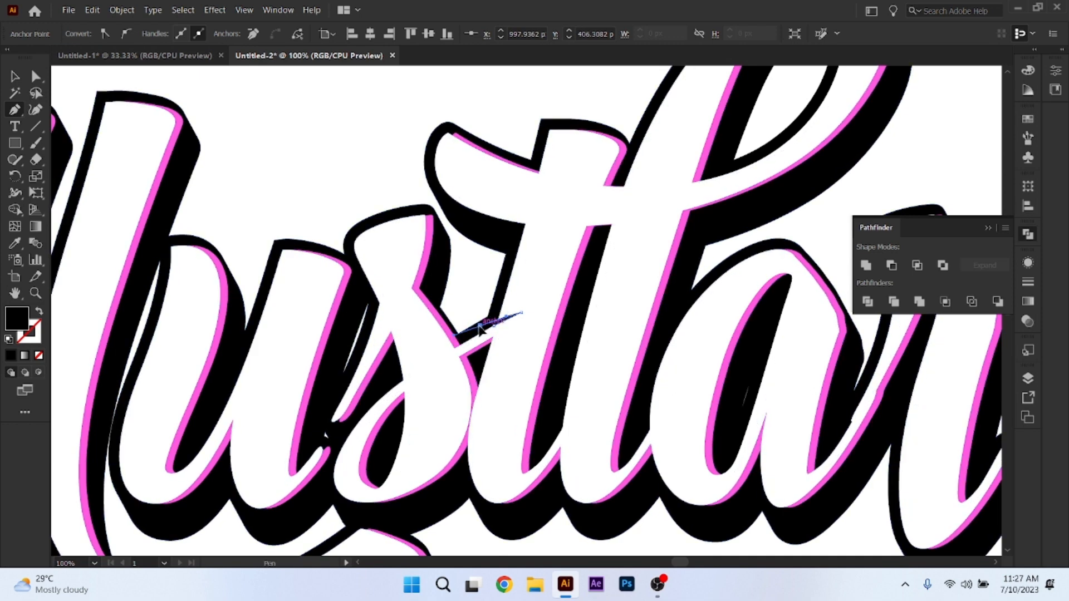
{"action": "left_click", "coordinate": [480, 326]}
{"action": "left_click", "coordinate": [493, 326]}
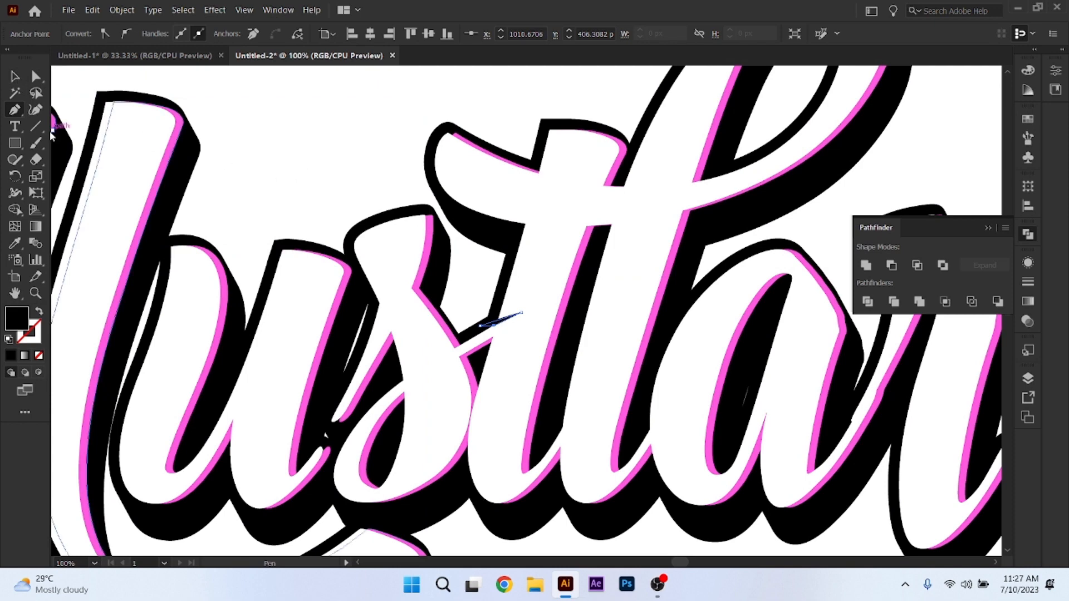
Draw a thin closed black wedge about 52 px long with the Pen tool, where the t's crossbar underside meets its stem.
{"action": "left_click", "coordinate": [516, 224]}
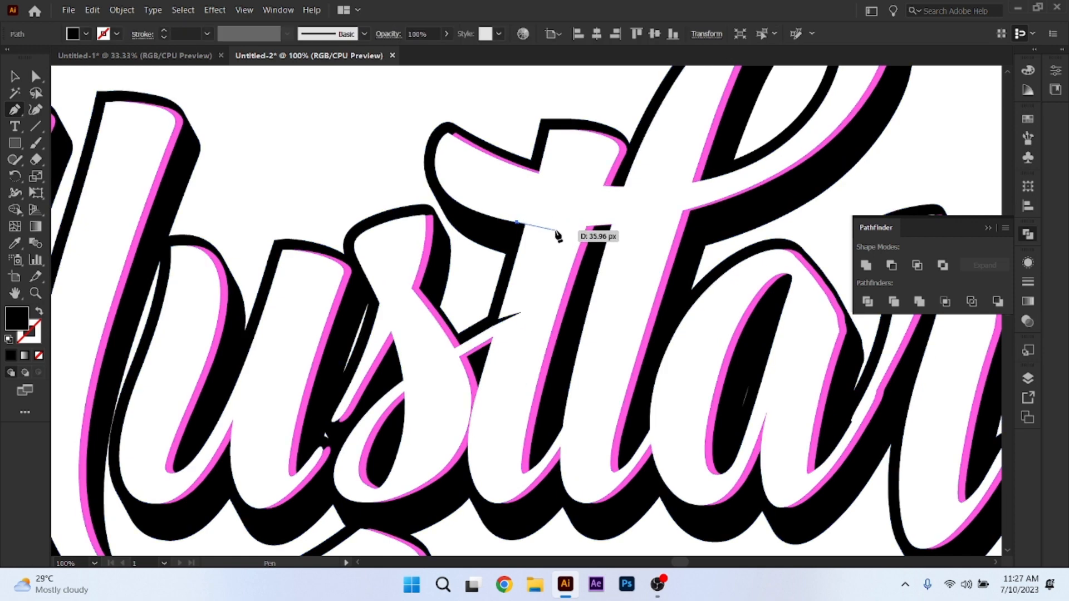
{"action": "left_click", "coordinate": [557, 235]}
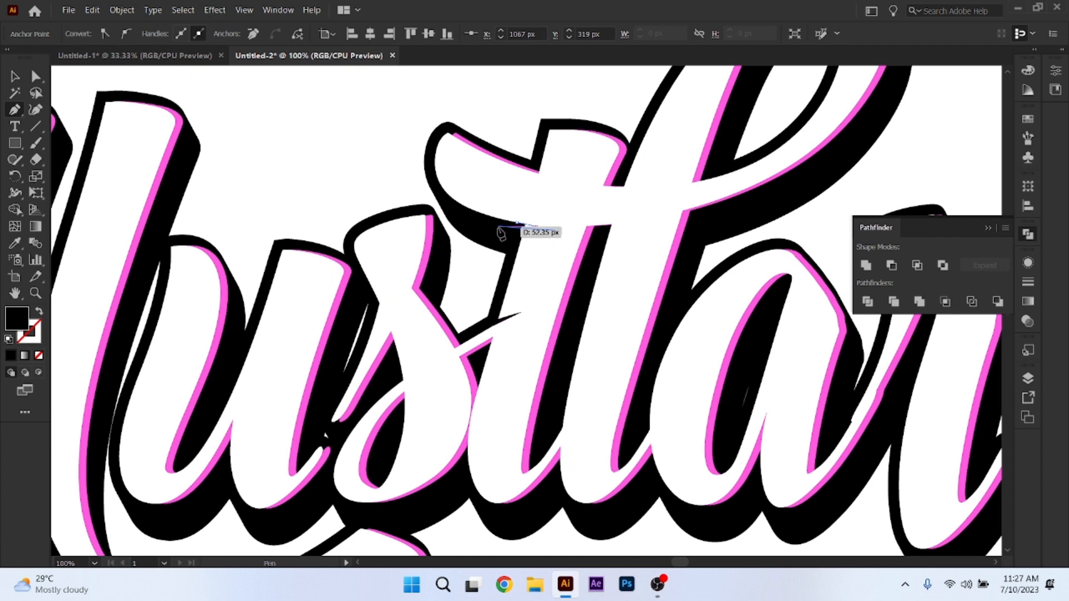
{"action": "left_click_drag", "start_coordinate": [498, 227], "coordinate": [473, 223]}
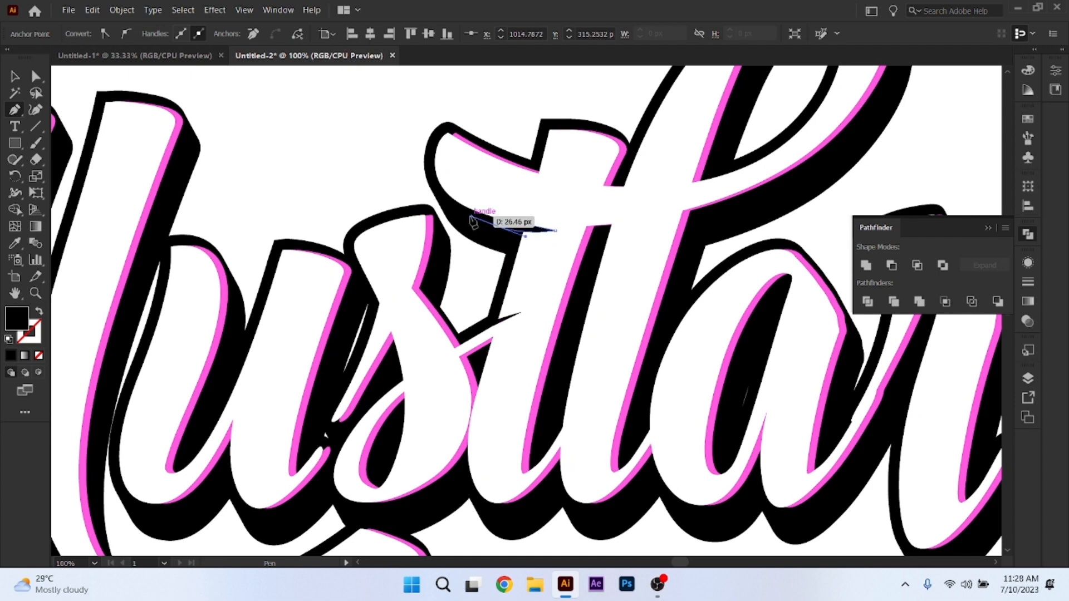
{"action": "left_click", "coordinate": [497, 226]}
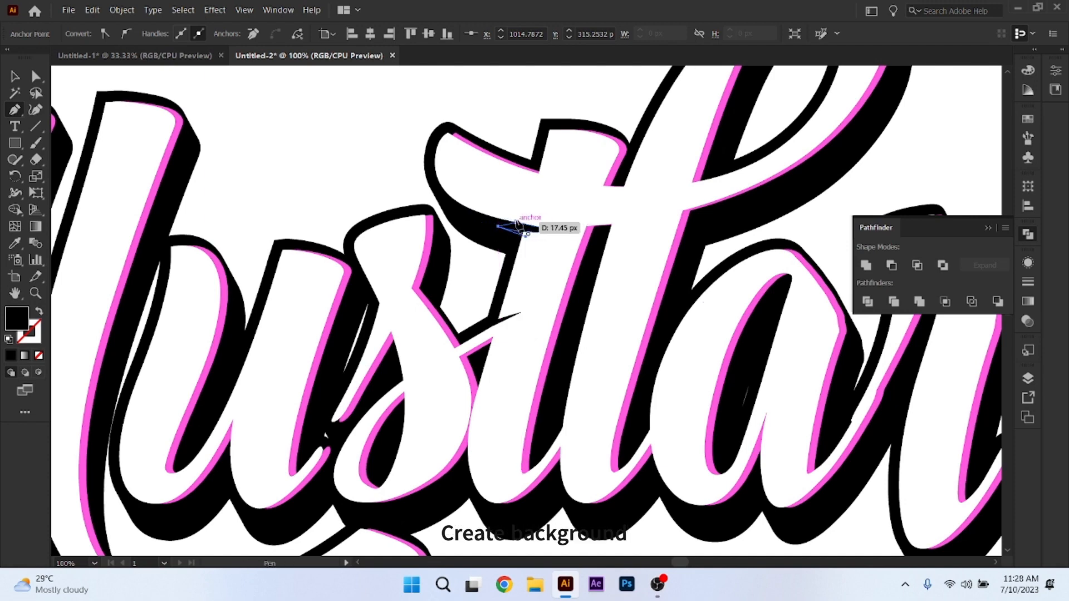
{"action": "left_click", "coordinate": [517, 224]}
{"action": "left_click", "coordinate": [15, 76]}
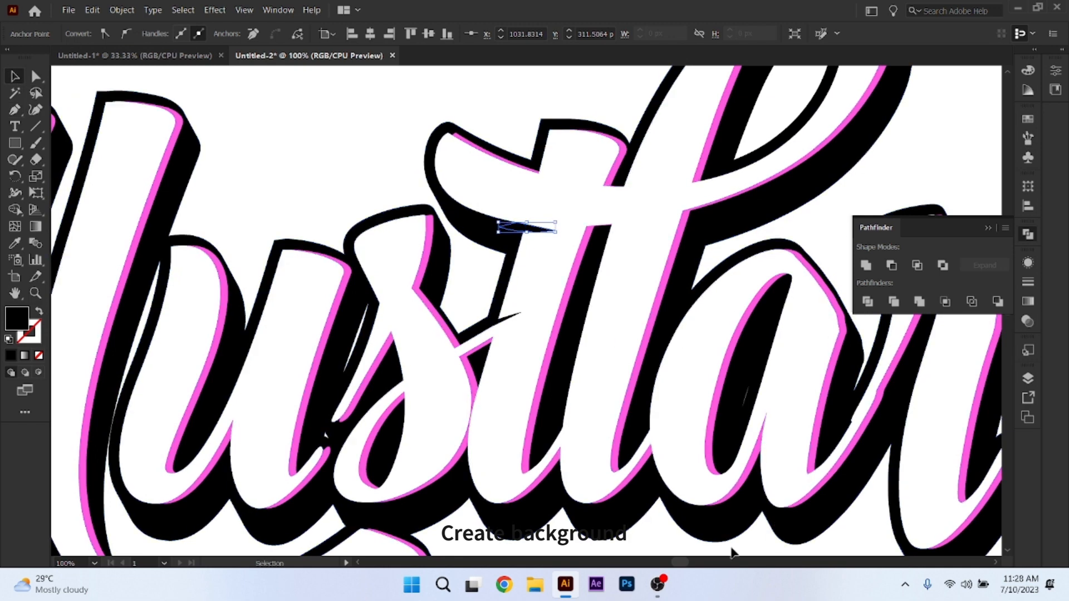
Group all parts of the Hustlar lettering, including the black detail wedges, and deselect the group.
{"action": "left_click_drag", "start_coordinate": [680, 563], "coordinate": [686, 563]}
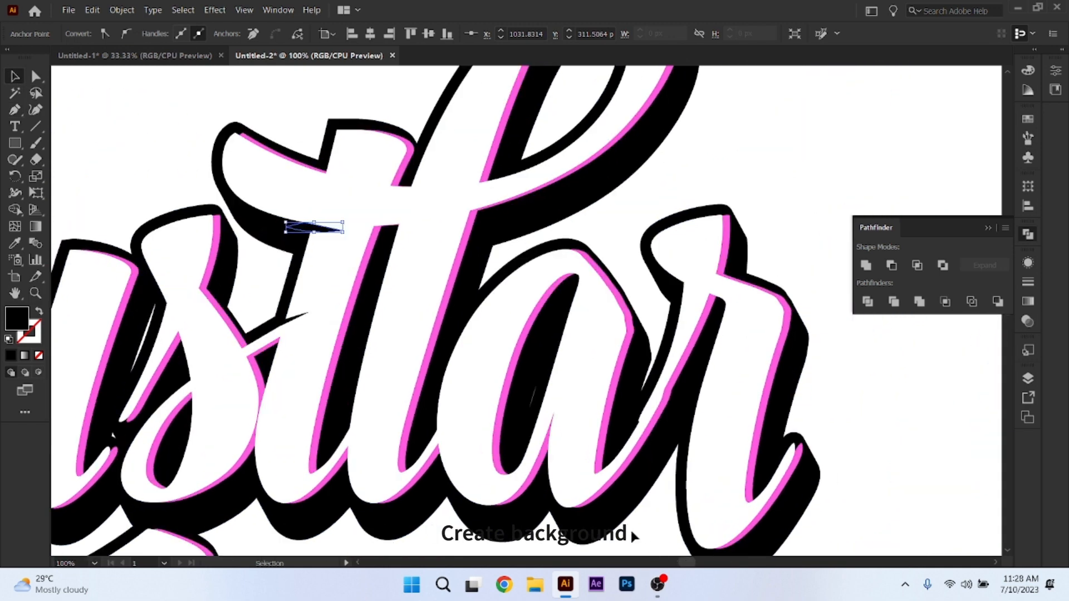
{"action": "scroll", "coordinate": [631, 426], "scroll_direction": "down", "scroll_amount": 1}
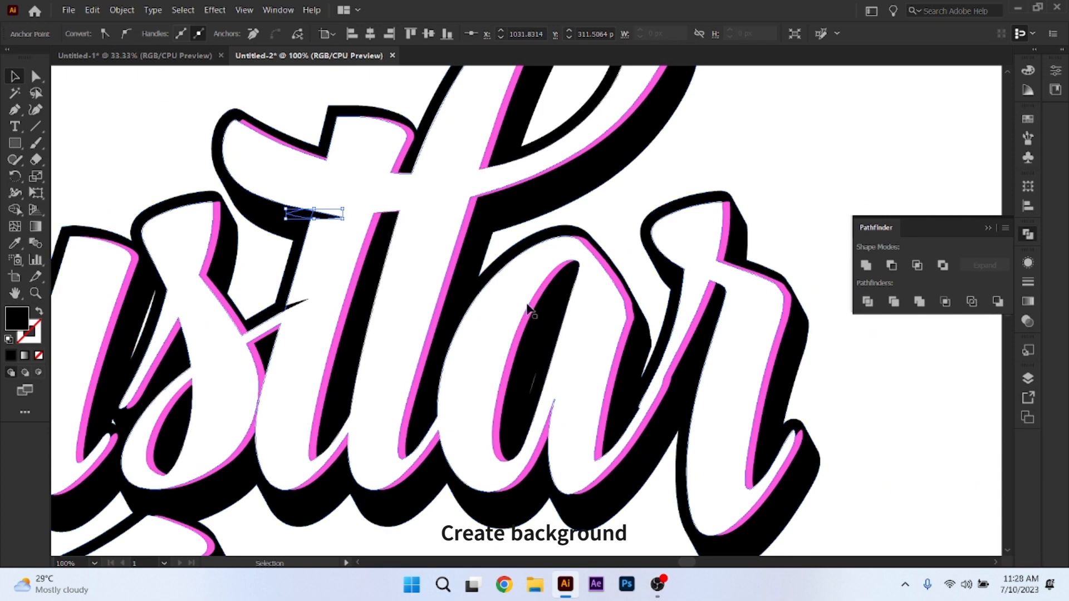
{"action": "scroll", "coordinate": [419, 237], "scroll_direction": "down", "scroll_amount": 2}
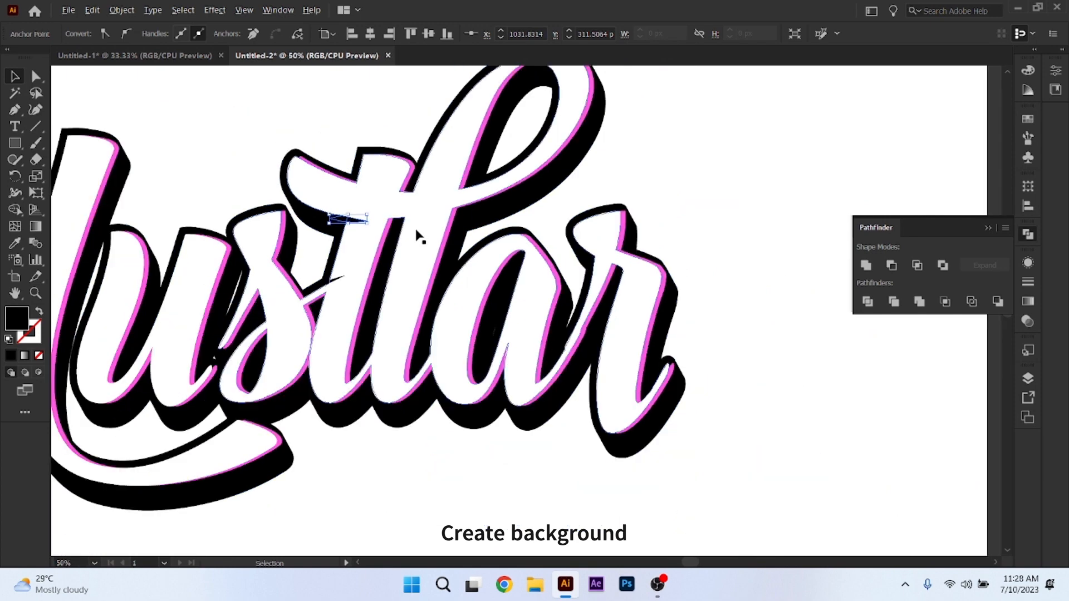
{"action": "scroll", "coordinate": [418, 231], "scroll_direction": "down", "scroll_amount": 2}
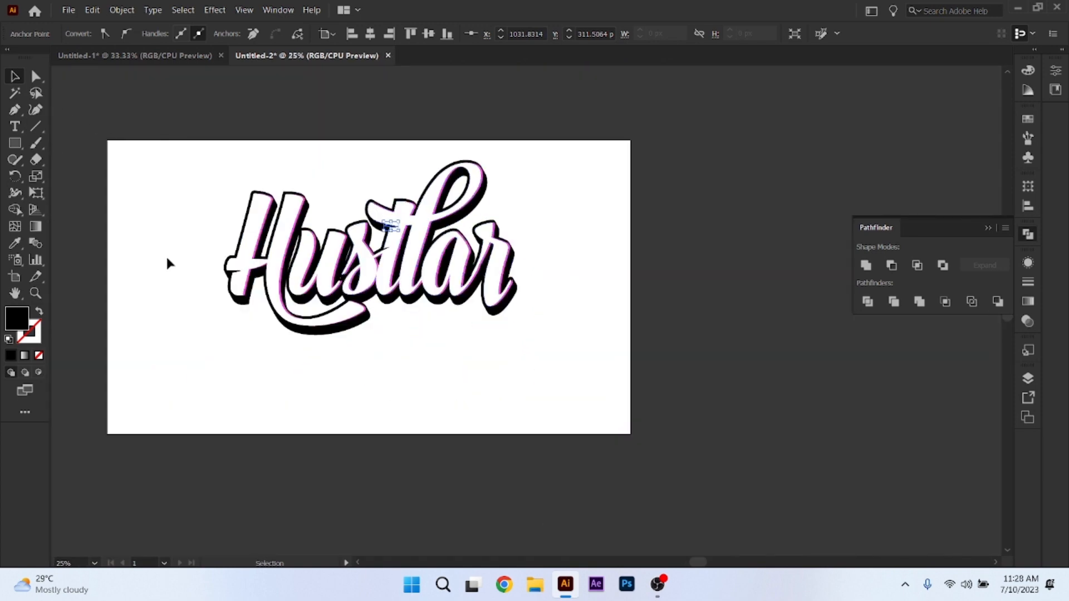
{"action": "scroll", "coordinate": [253, 260], "scroll_direction": "up", "scroll_amount": 1}
{"action": "left_click", "coordinate": [651, 206]}
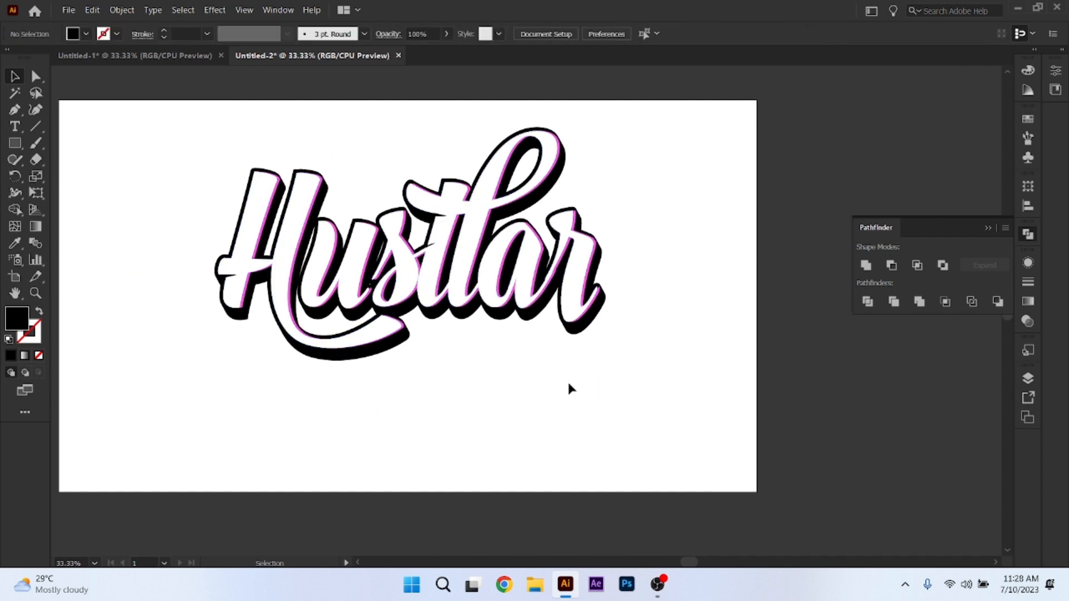
{"action": "left_click_drag", "start_coordinate": [160, 143], "coordinate": [626, 393]}
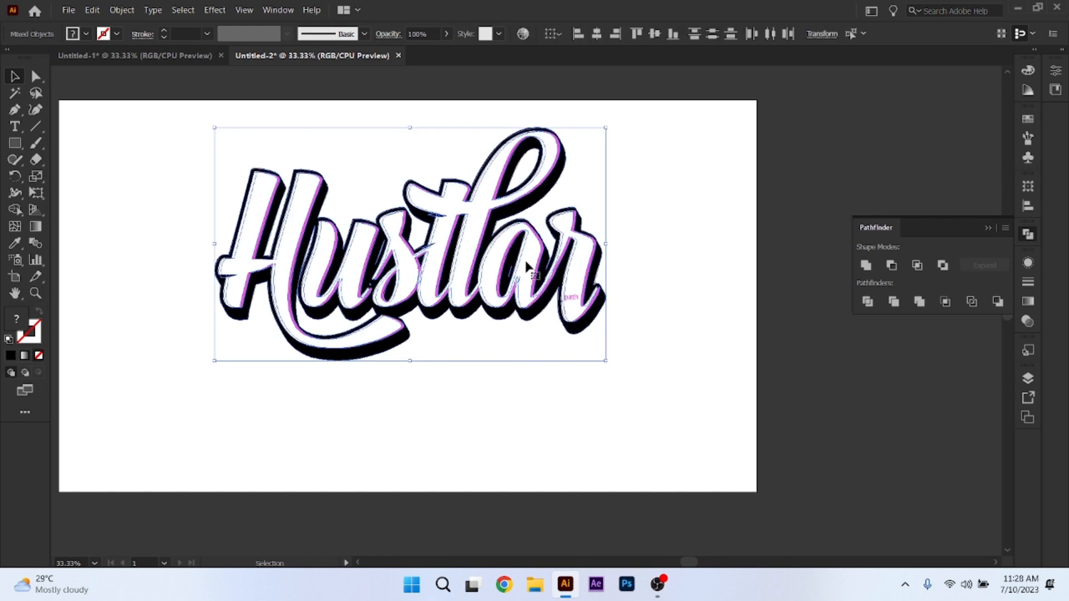
{"action": "right_click", "coordinate": [474, 201]}
{"action": "left_click", "coordinate": [511, 306]}
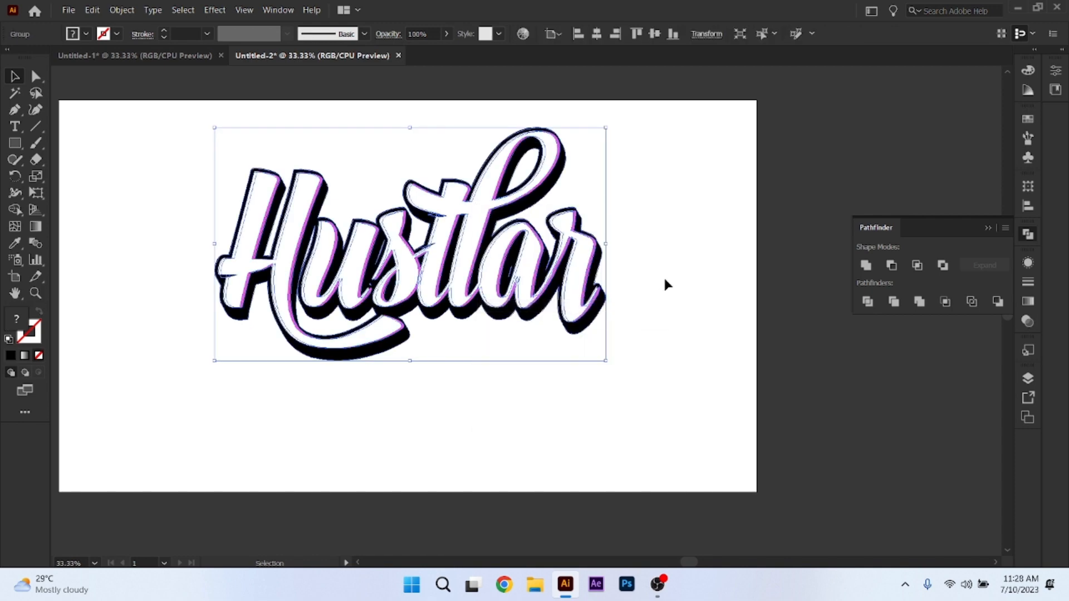
{"action": "left_click", "coordinate": [661, 320]}
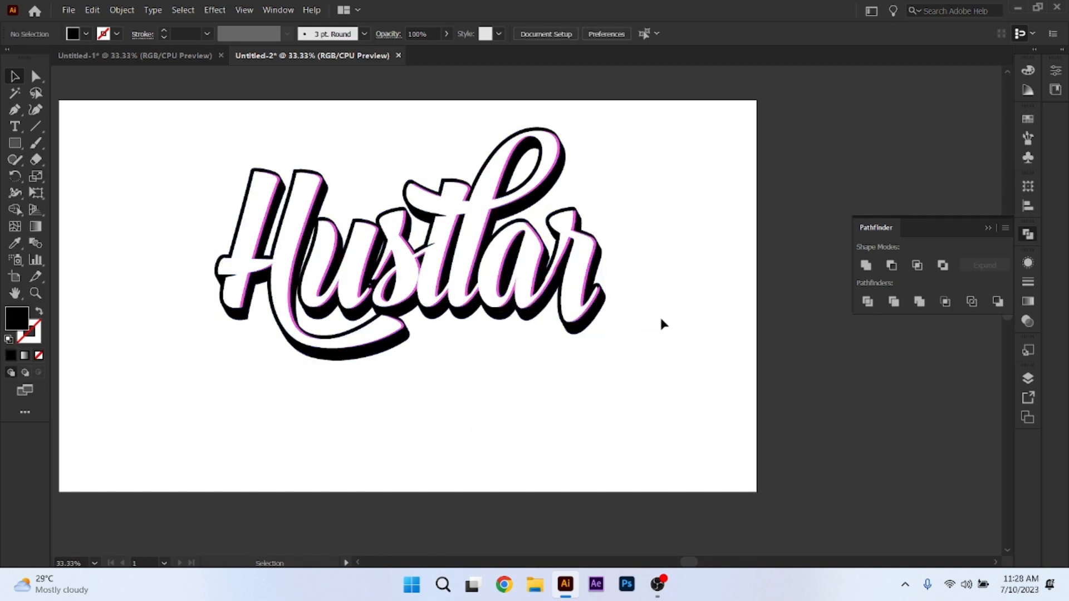
Nudge the lettering group straight down to about the vertical middle of the artboard, and deselect it.
{"action": "left_click", "coordinate": [470, 259]}
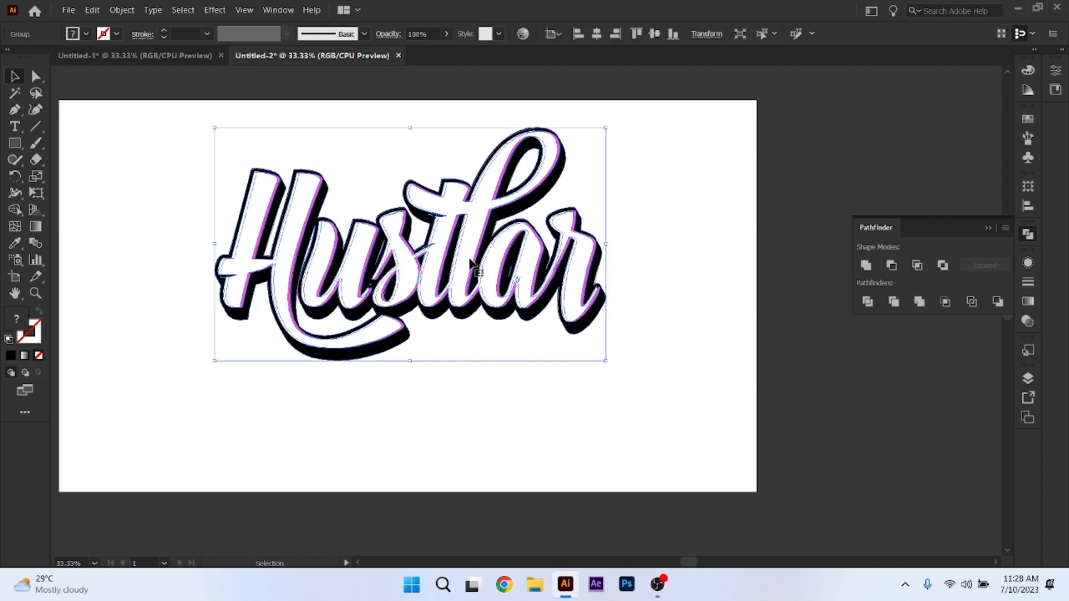
{"action": "key", "text": "Down"}
{"action": "key", "text": "Down"}
{"action": "key", "text": "Down"}
{"action": "key", "text": "Down"}
{"action": "key", "text": "Down"}
{"action": "key", "text": "Down"}
{"action": "key", "text": "Down"}
{"action": "key", "text": "Down"}
{"action": "key", "text": "Down"}
{"action": "key", "text": "Down"}
{"action": "key", "text": "Down"}
{"action": "key", "text": "Down"}
{"action": "key", "text": "Down"}
{"action": "key", "text": "Down"}
{"action": "key", "text": "Down"}
{"action": "key", "text": "Down"}
{"action": "key", "text": "Down"}
{"action": "key", "text": "Down"}
{"action": "key", "text": "Down"}
{"action": "key", "text": "Down"}
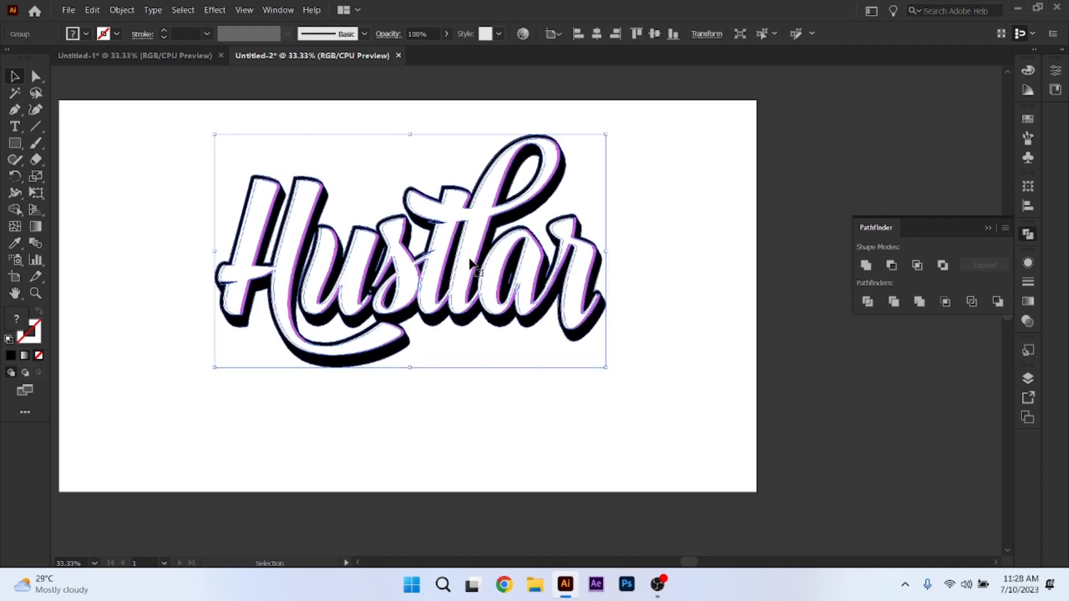
{"action": "key", "text": "Down"}
{"action": "key", "text": "Down"}
{"action": "key", "text": "Down"}
{"action": "key", "text": "Down"}
{"action": "key", "text": "Down"}
{"action": "key", "text": "Down"}
{"action": "key", "text": "Down"}
{"action": "key", "text": "Down"}
{"action": "key", "text": "Down"}
{"action": "key", "text": "Down"}
{"action": "key", "text": "Down"}
{"action": "key", "text": "Down"}
{"action": "key", "text": "Down"}
{"action": "key", "text": "Down"}
{"action": "key", "text": "Down"}
{"action": "key", "text": "Down"}
{"action": "key", "text": "Down"}
{"action": "key", "text": "Down"}
{"action": "key", "text": "Down"}
{"action": "key", "text": "Down"}
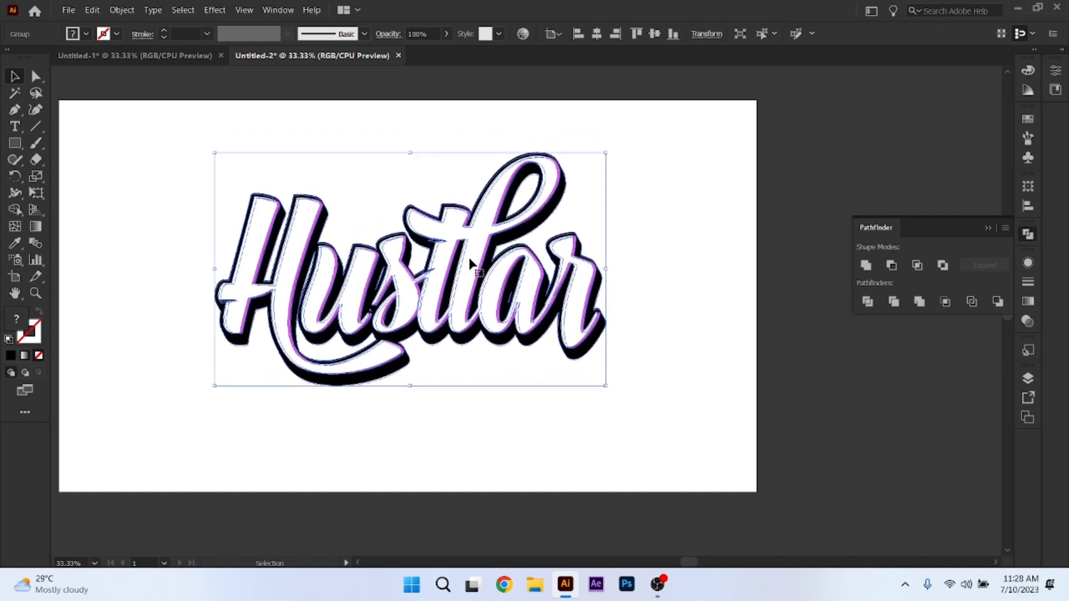
{"action": "left_click", "coordinate": [669, 275]}
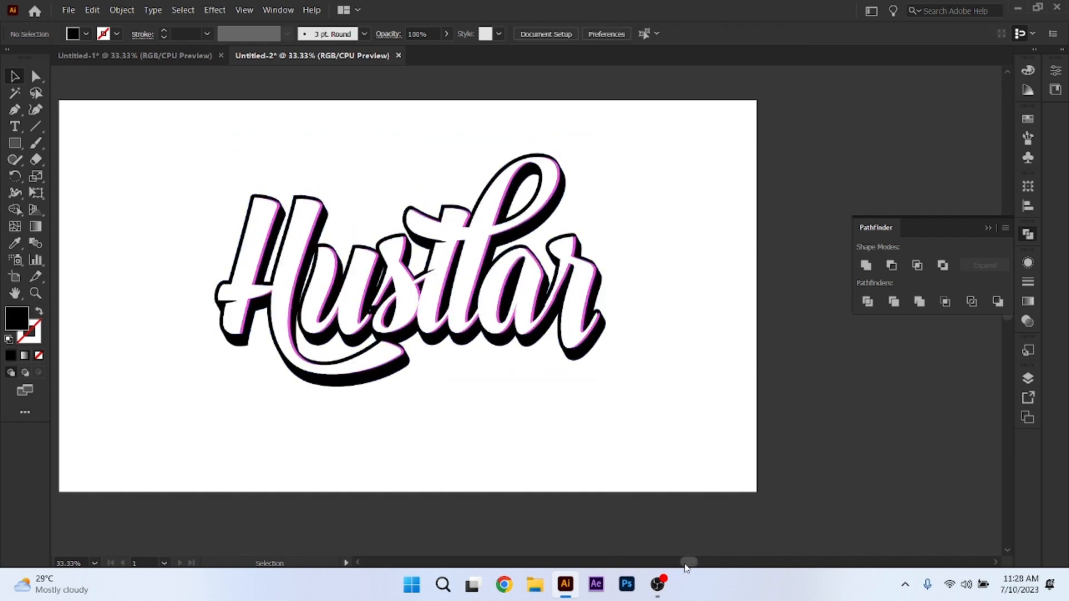
Draw a rectangle covering the whole artboard and fill it with light aqua 9CFFF5.
{"action": "left_click_drag", "start_coordinate": [685, 564], "coordinate": [676, 564]}
{"action": "left_click", "coordinate": [19, 142]}
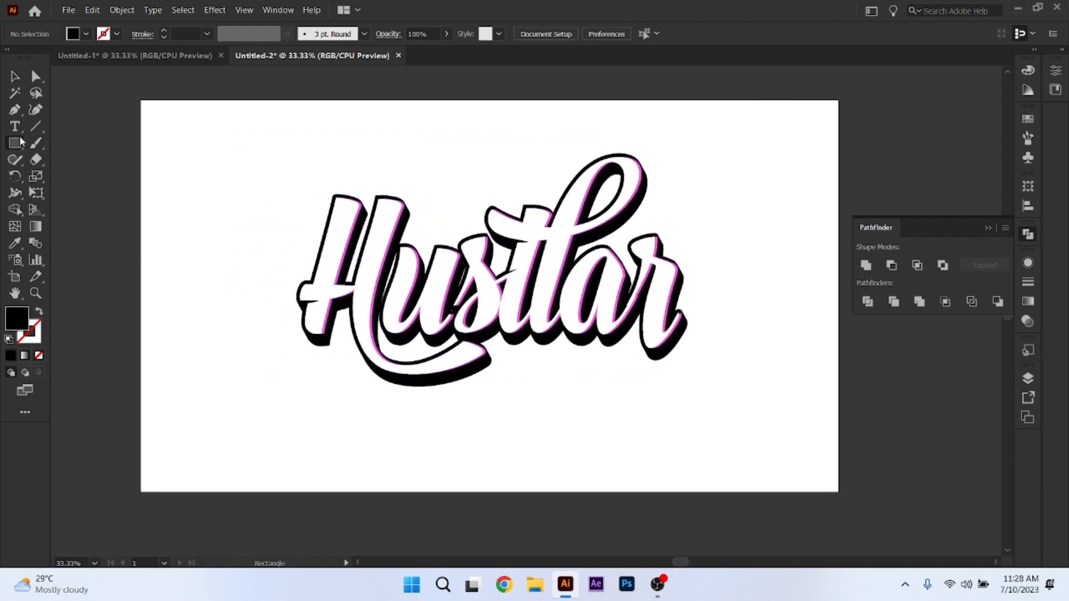
{"action": "left_click_drag", "start_coordinate": [141, 100], "coordinate": [835, 496]}
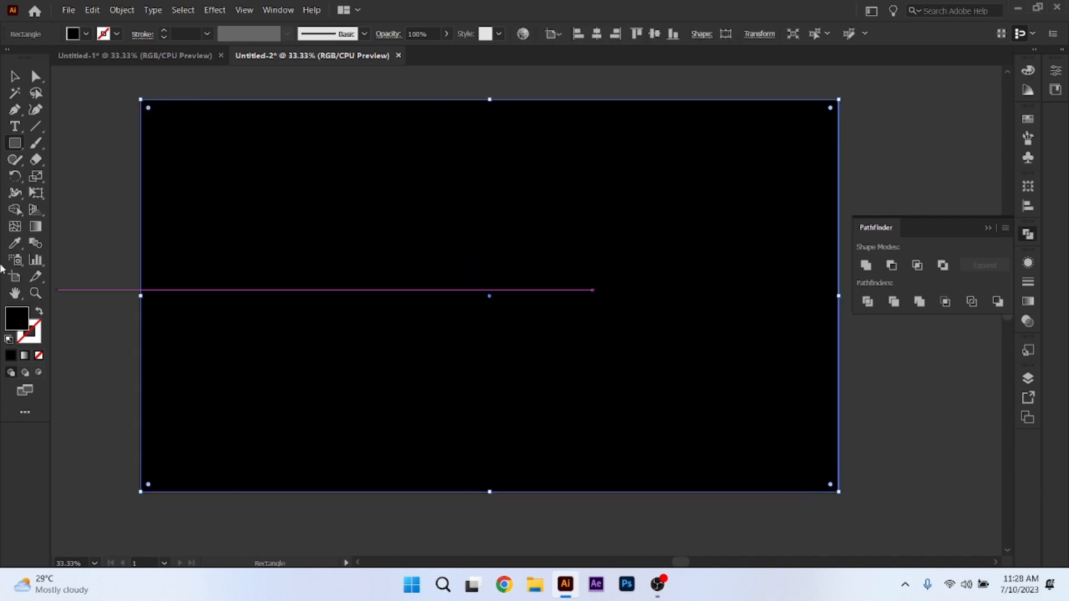
{"action": "double_click", "coordinate": [18, 321]}
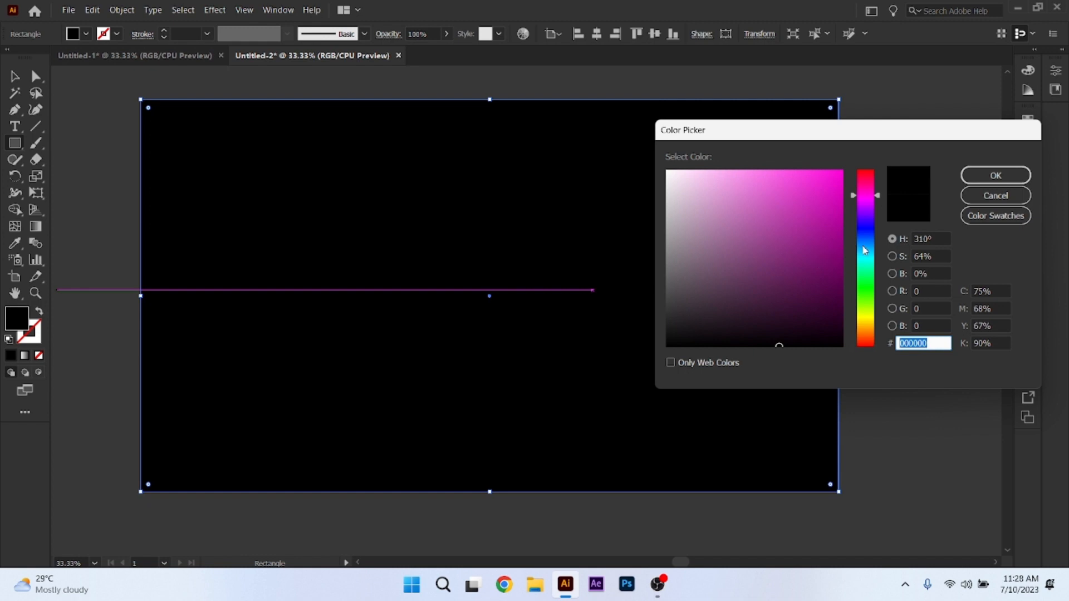
{"action": "left_click_drag", "start_coordinate": [864, 251], "coordinate": [868, 265]}
{"action": "left_click", "coordinate": [739, 170]}
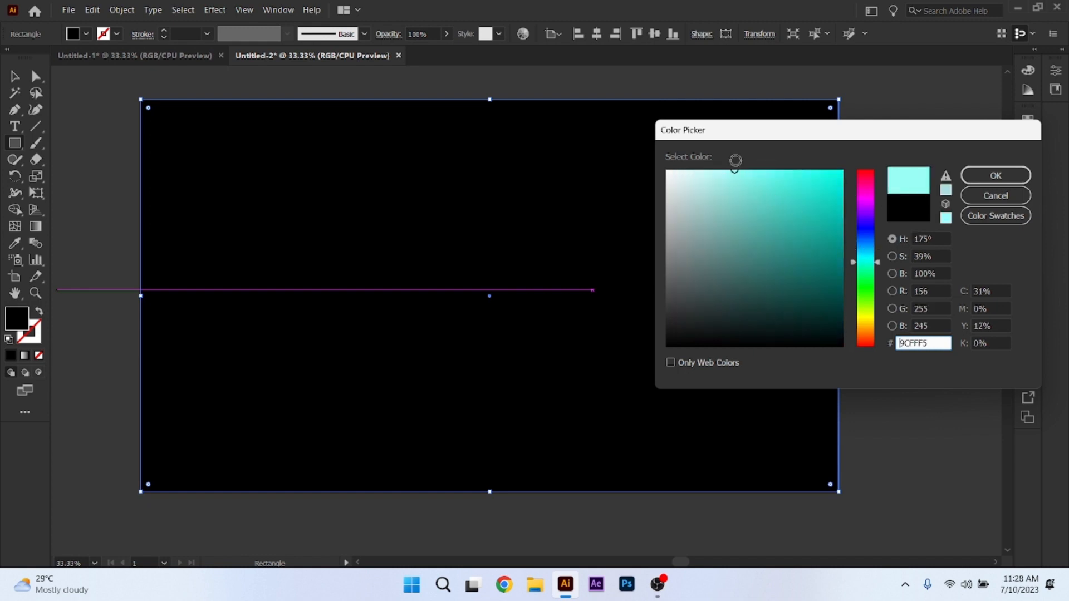
{"action": "left_click", "coordinate": [995, 175]}
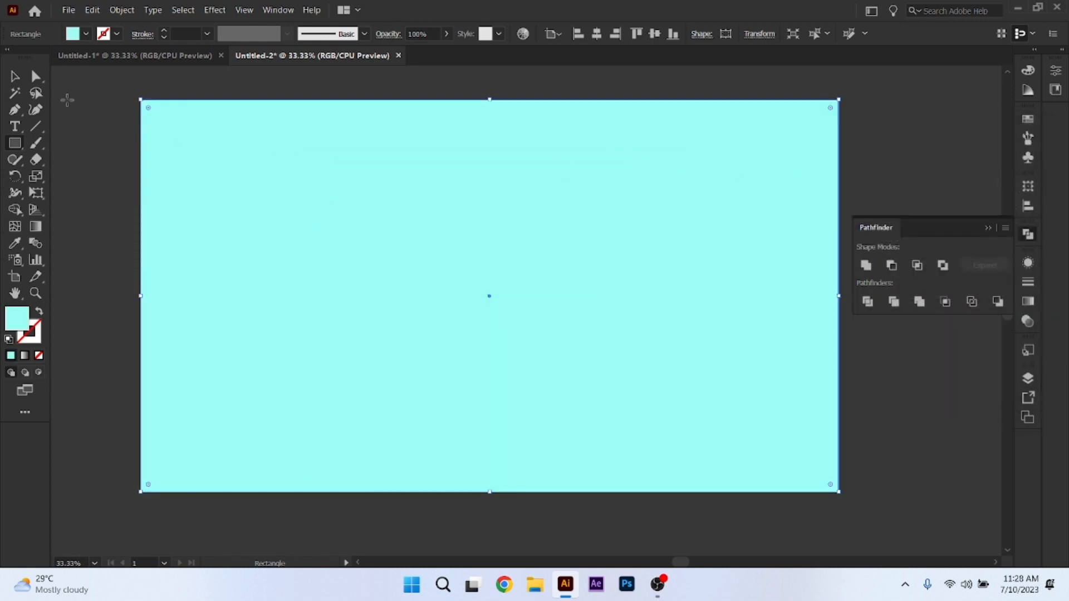
Send the aqua rectangle to the back behind the lettering, and select the lettering group.
{"action": "left_click", "coordinate": [17, 78]}
{"action": "right_click", "coordinate": [328, 199]}
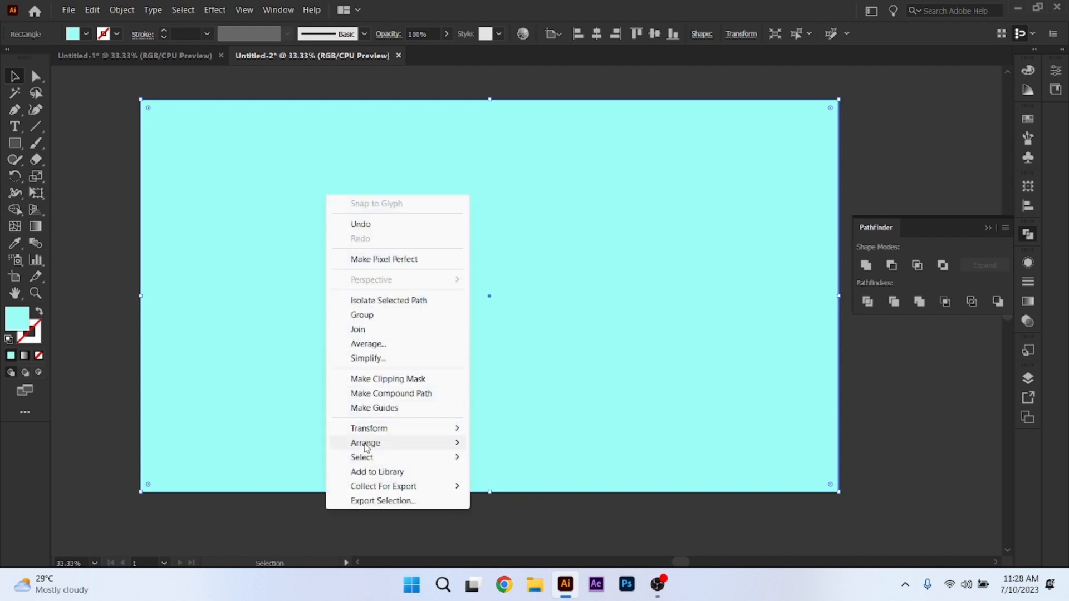
{"action": "mouse_move", "coordinate": [366, 444]}
{"action": "left_click", "coordinate": [508, 486]}
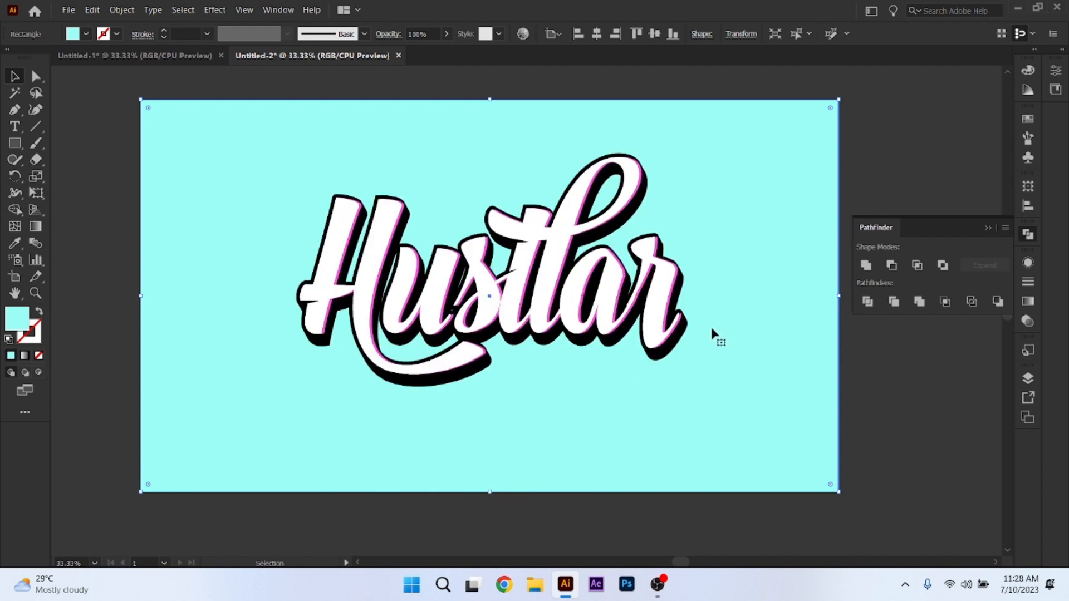
{"action": "left_click", "coordinate": [581, 302]}
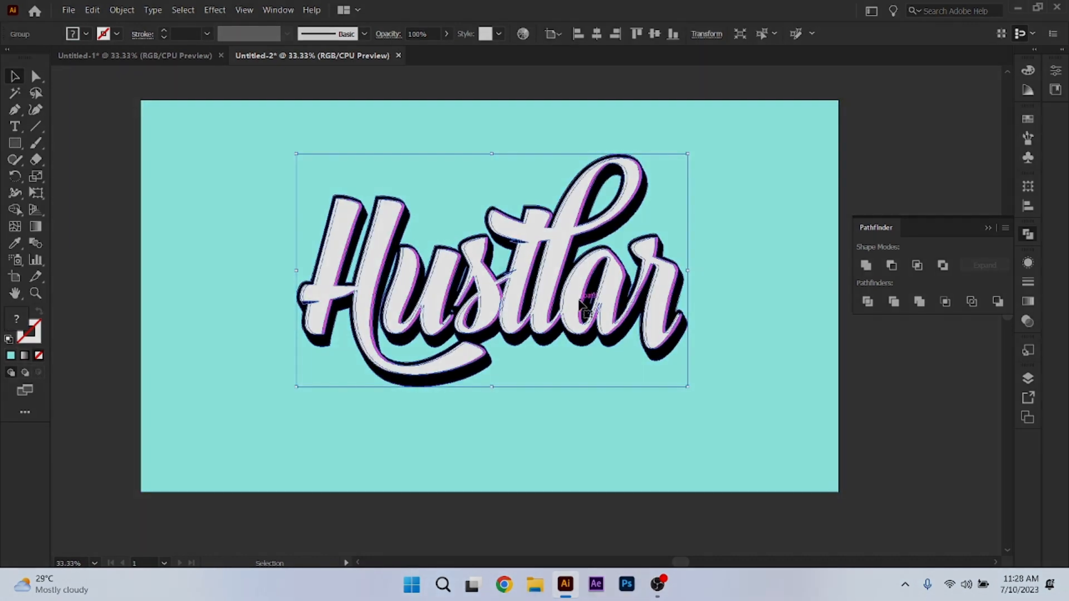